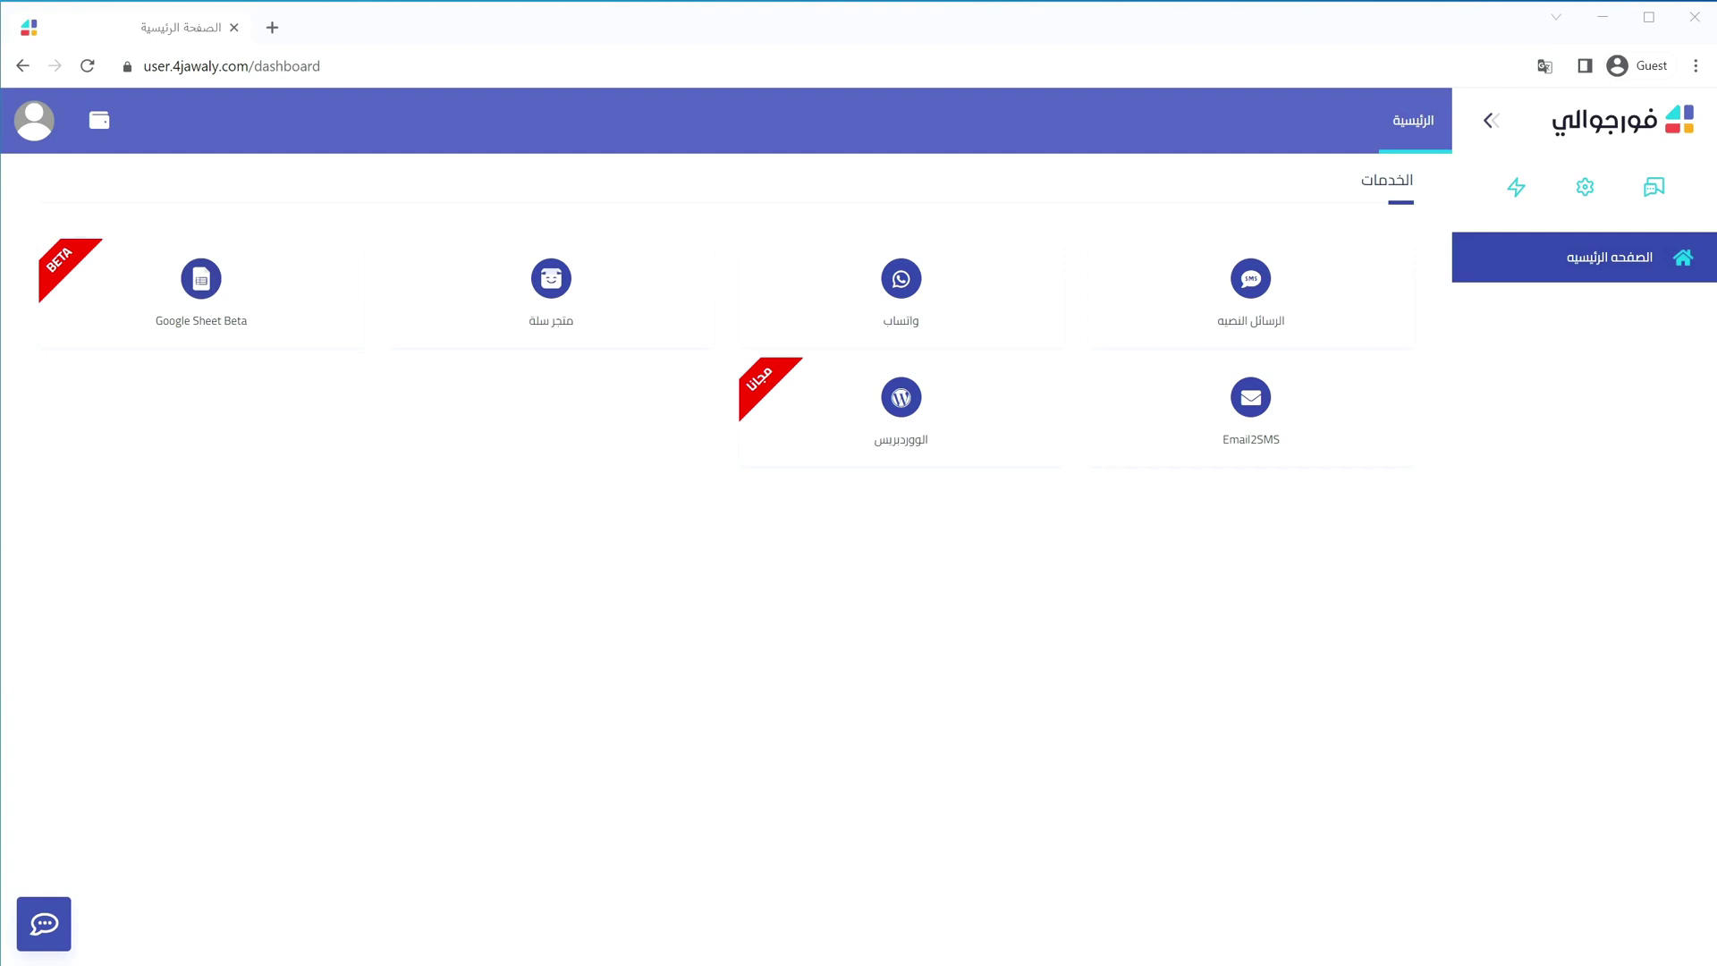
Step: Go to the SMS service's numbers and groups page (الأرقام والمجموعات) and choose an Excel file to import numbers from
{"action": "left_click", "coordinate": [1230, 292]}
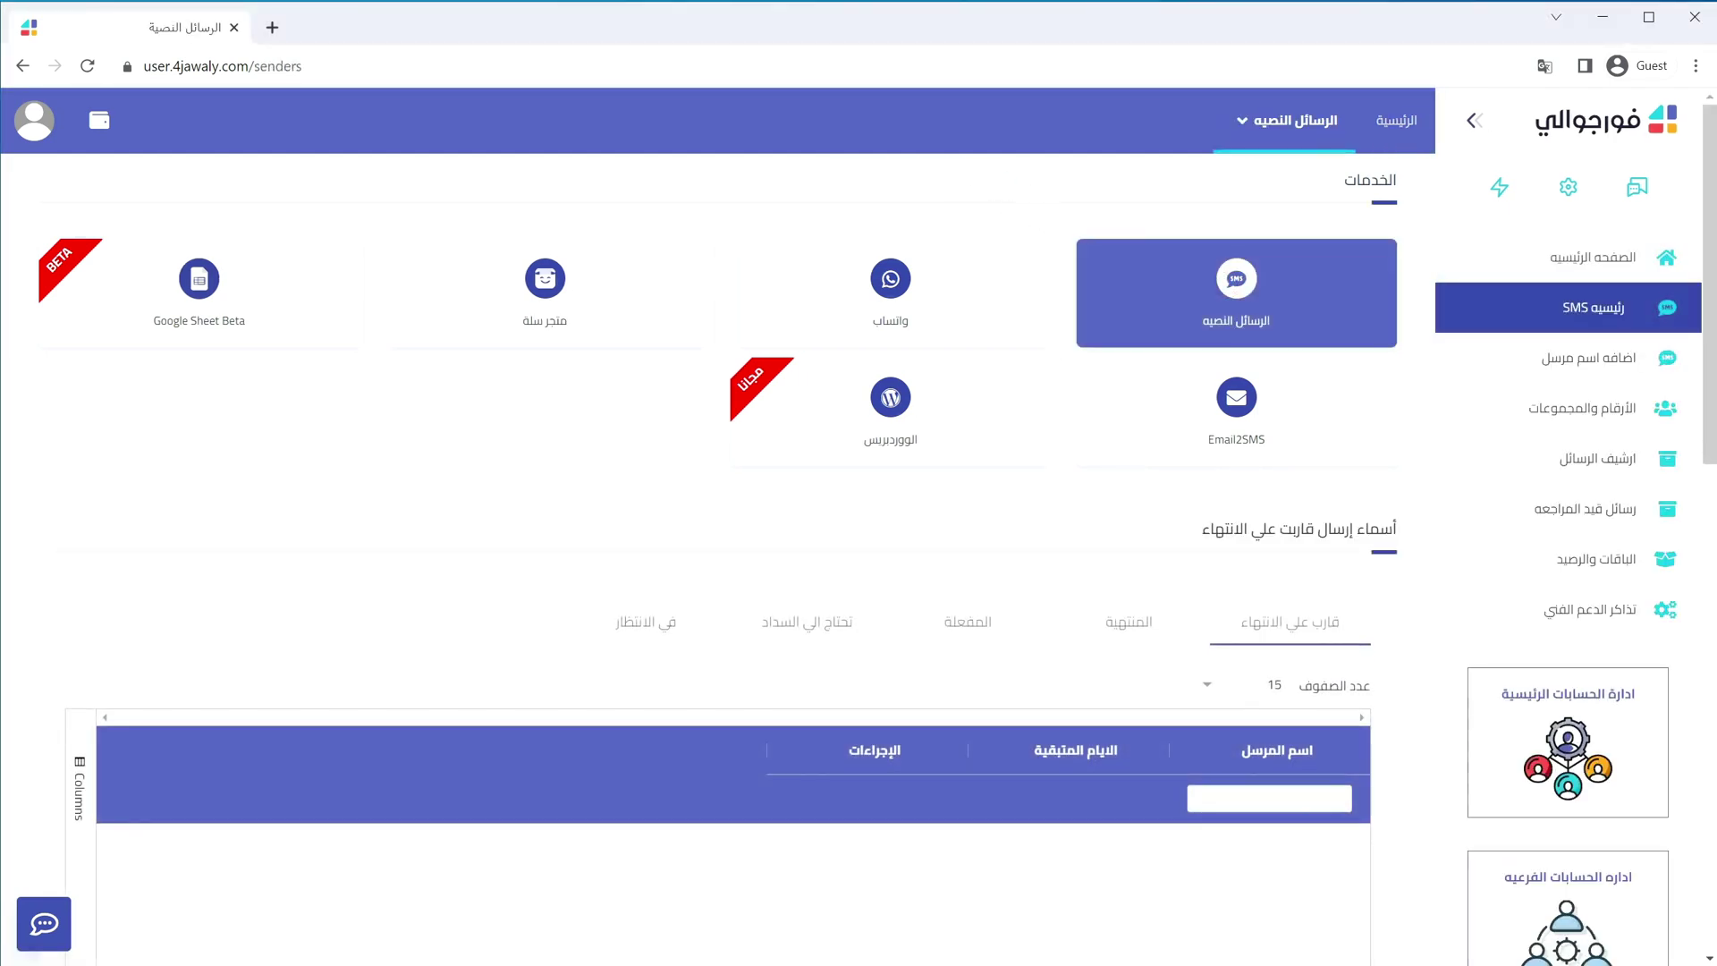
{"action": "left_click", "coordinate": [1690, 413]}
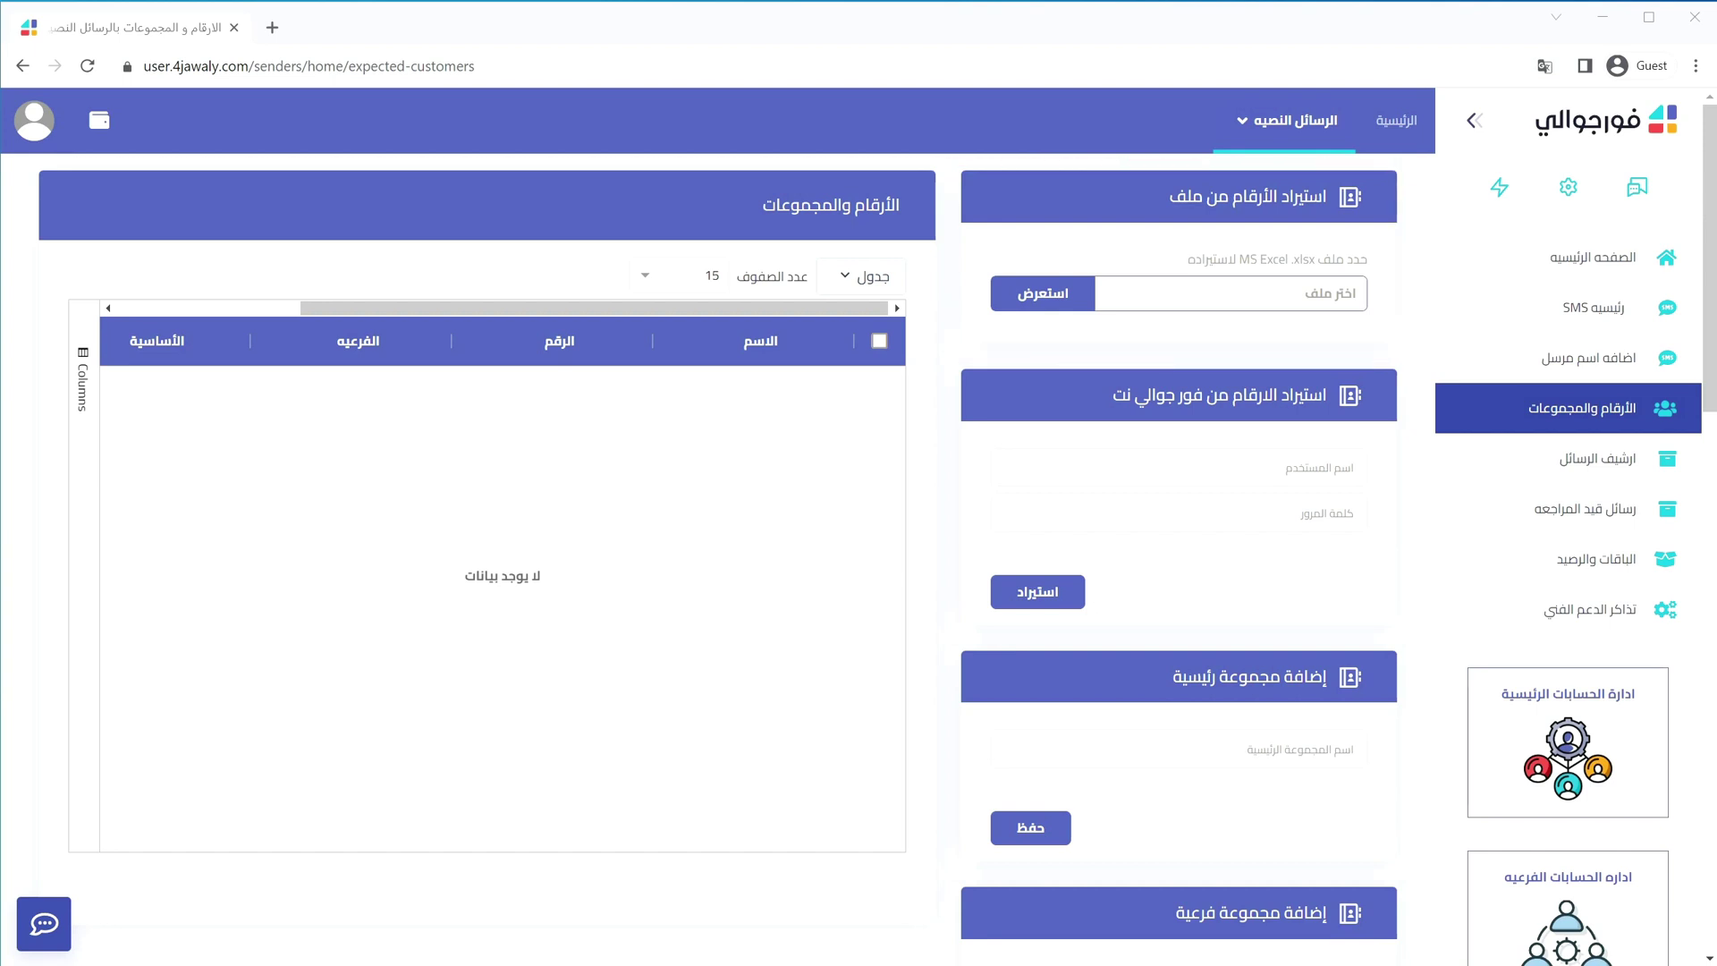
{"action": "left_click", "coordinate": [1041, 294]}
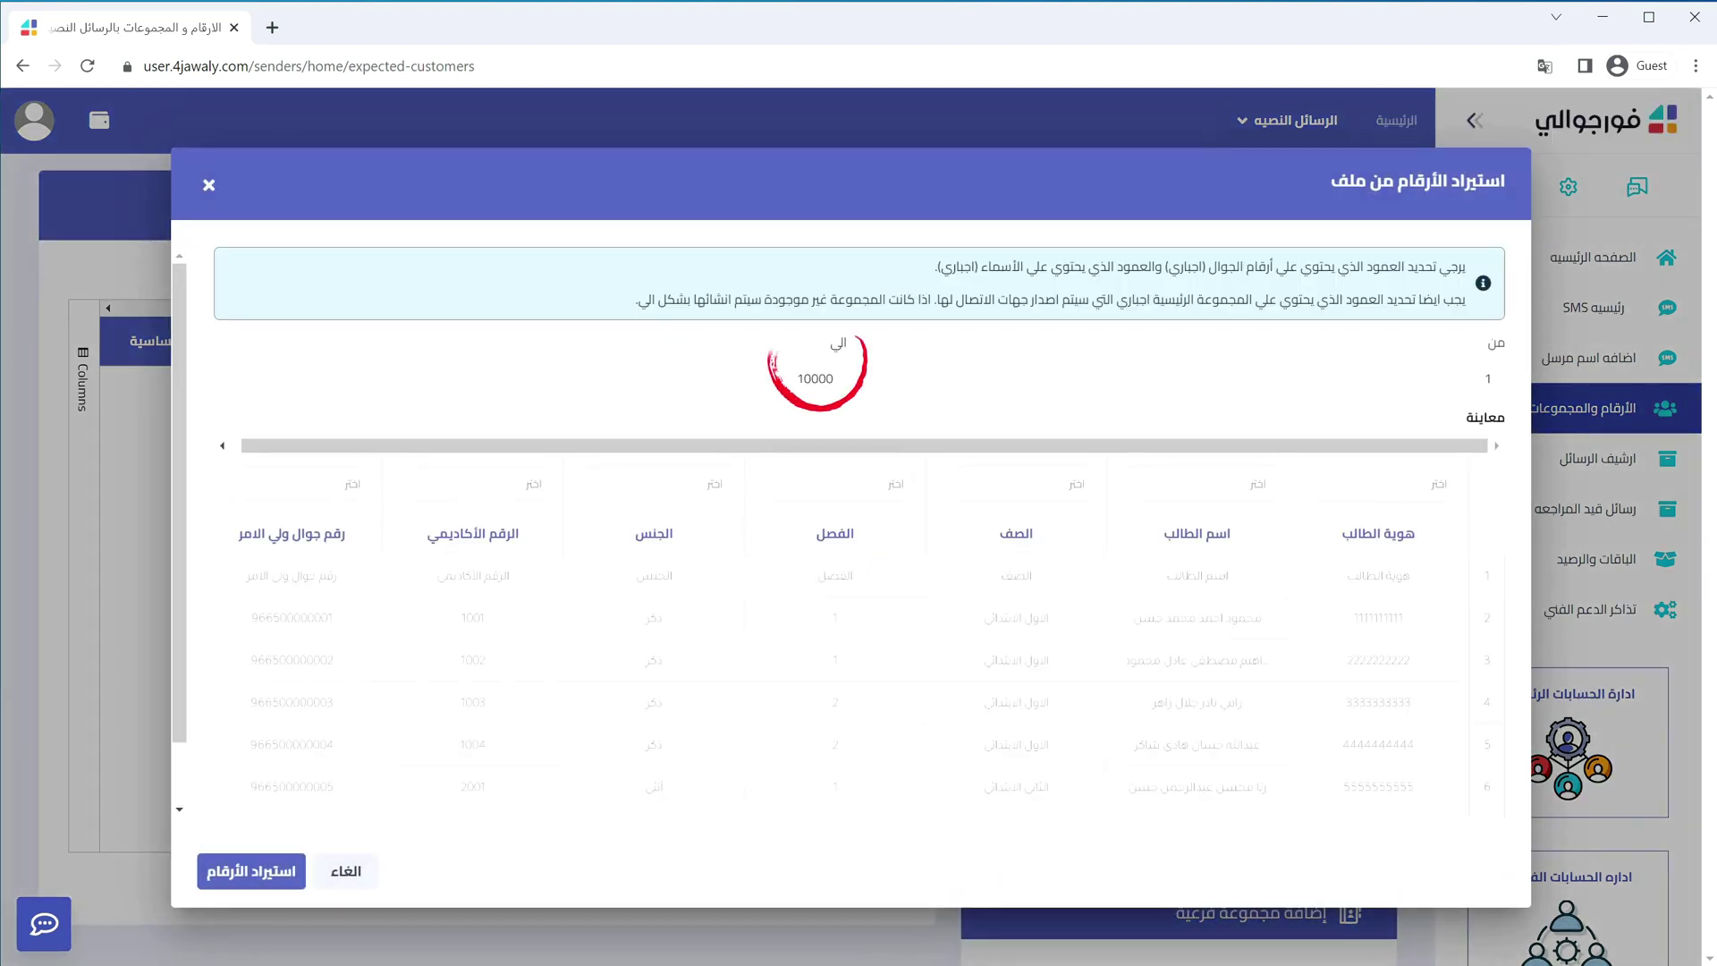
Step: Set the import's end row to 10, mapping the اسم الطالب column to الاسم and رقم جوال ولي الامر to الرقم
{"action": "double_click", "coordinate": [781, 377]}
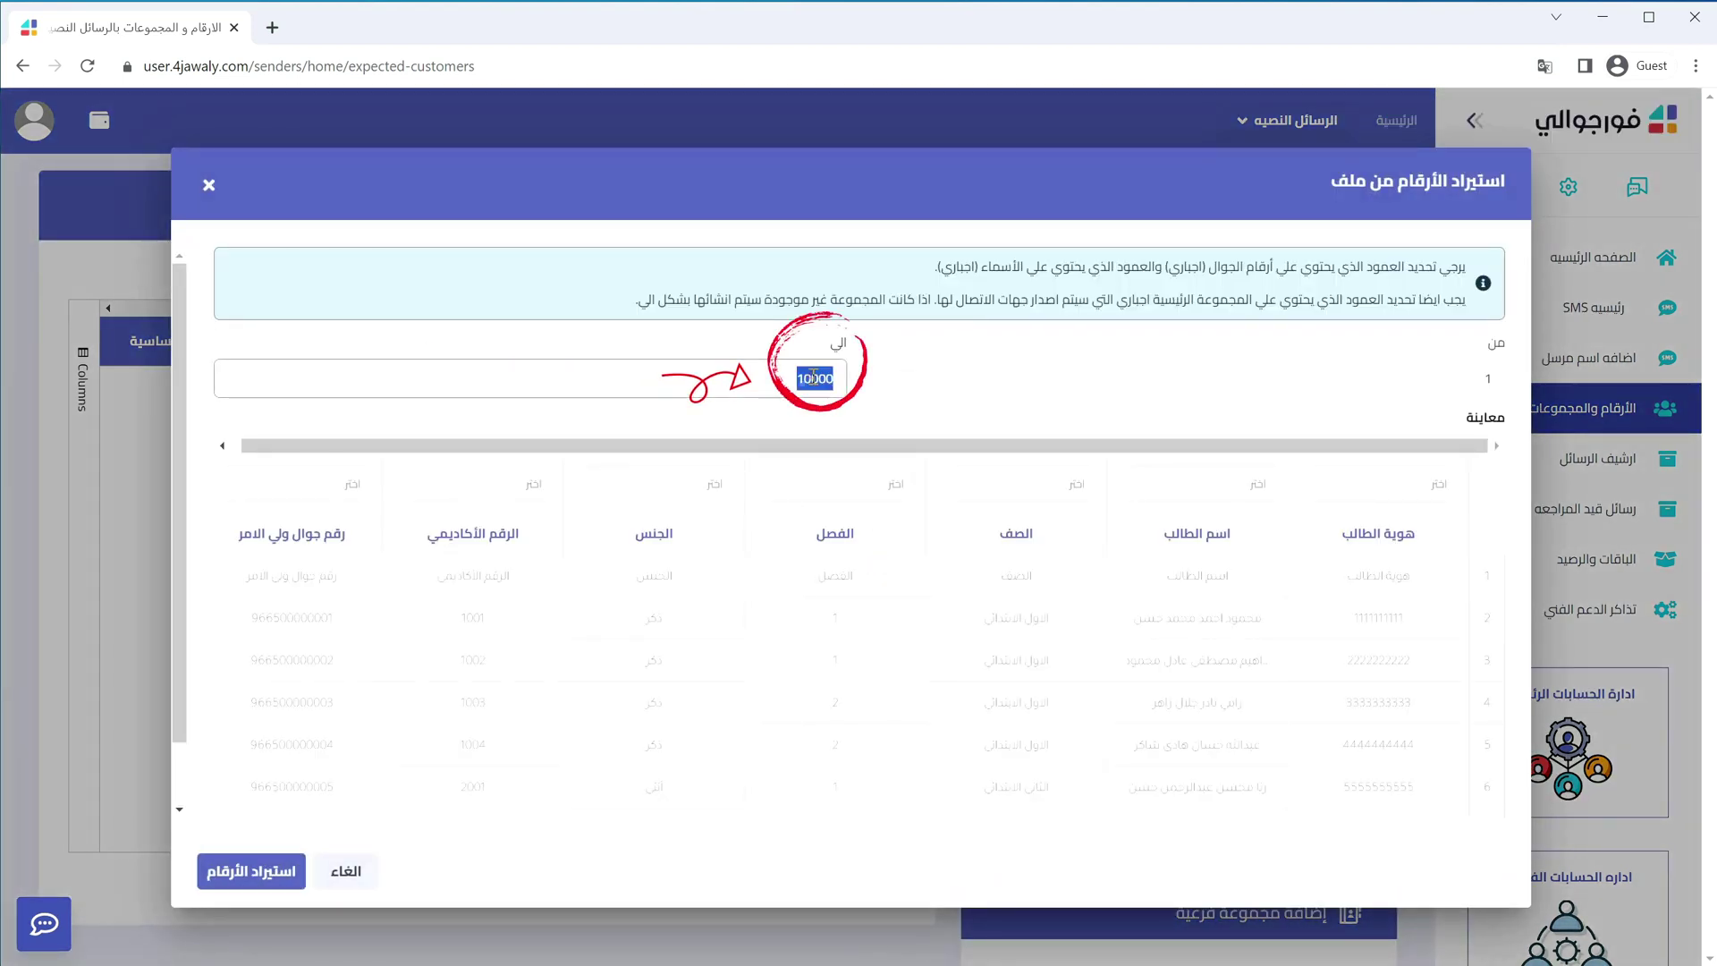
{"action": "type", "text": "10"}
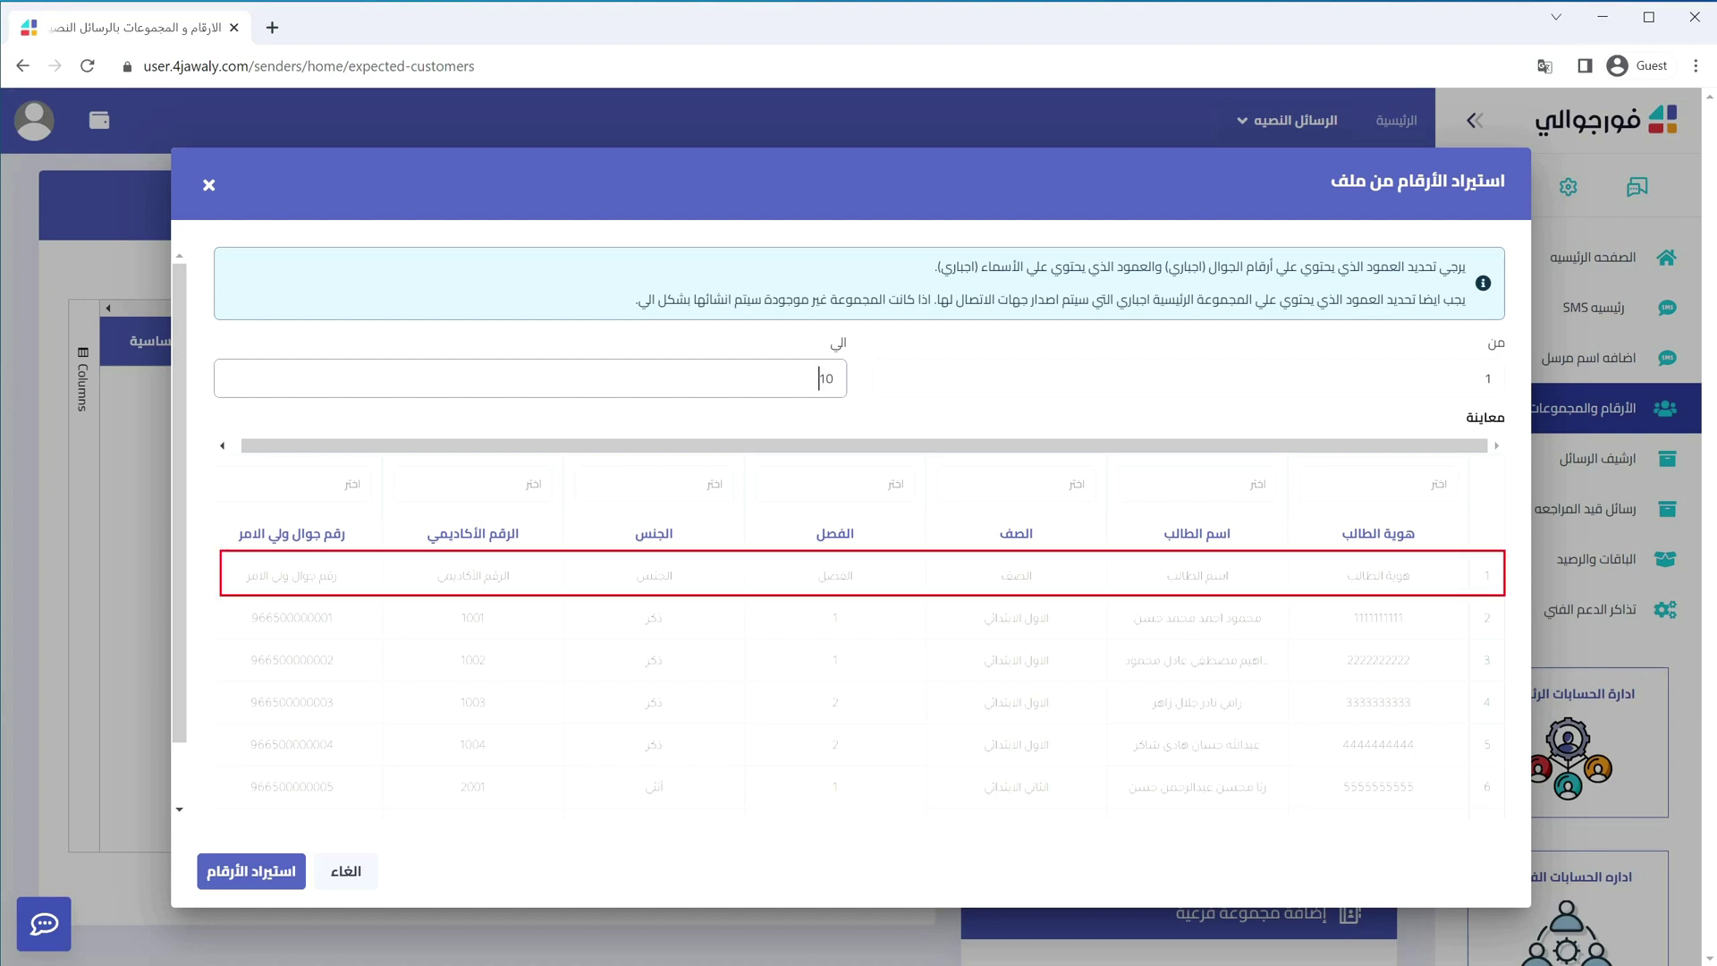
{"action": "left_click", "coordinate": [1162, 487]}
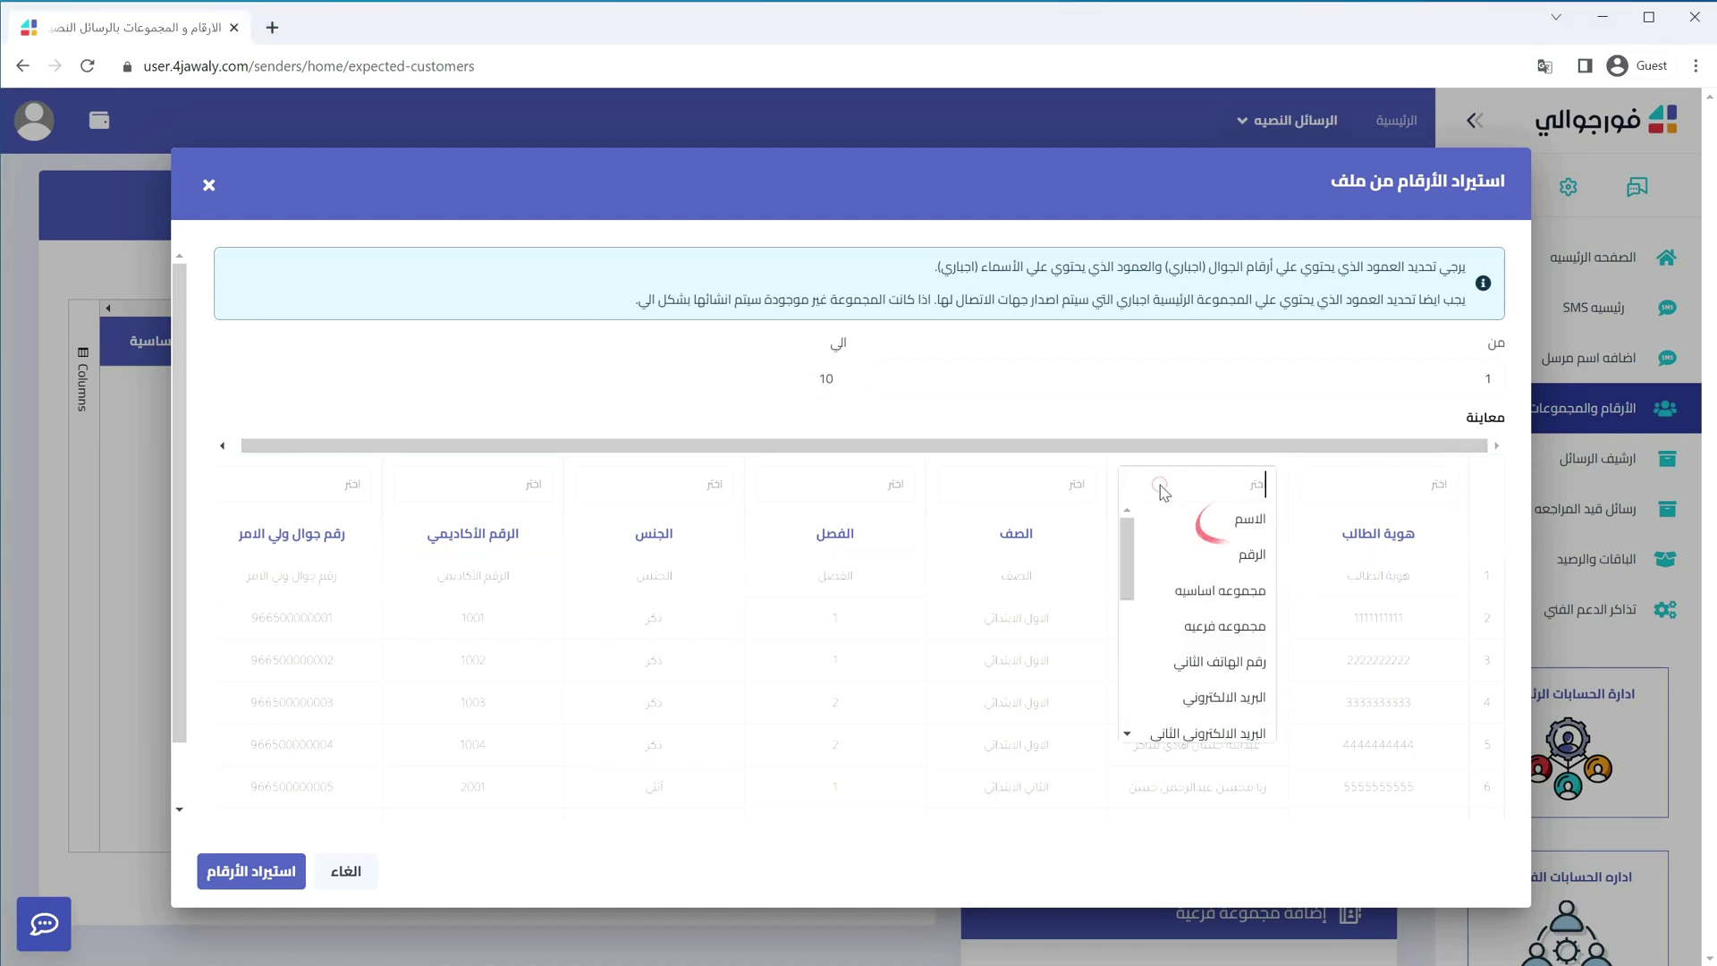
{"action": "left_click", "coordinate": [1219, 524]}
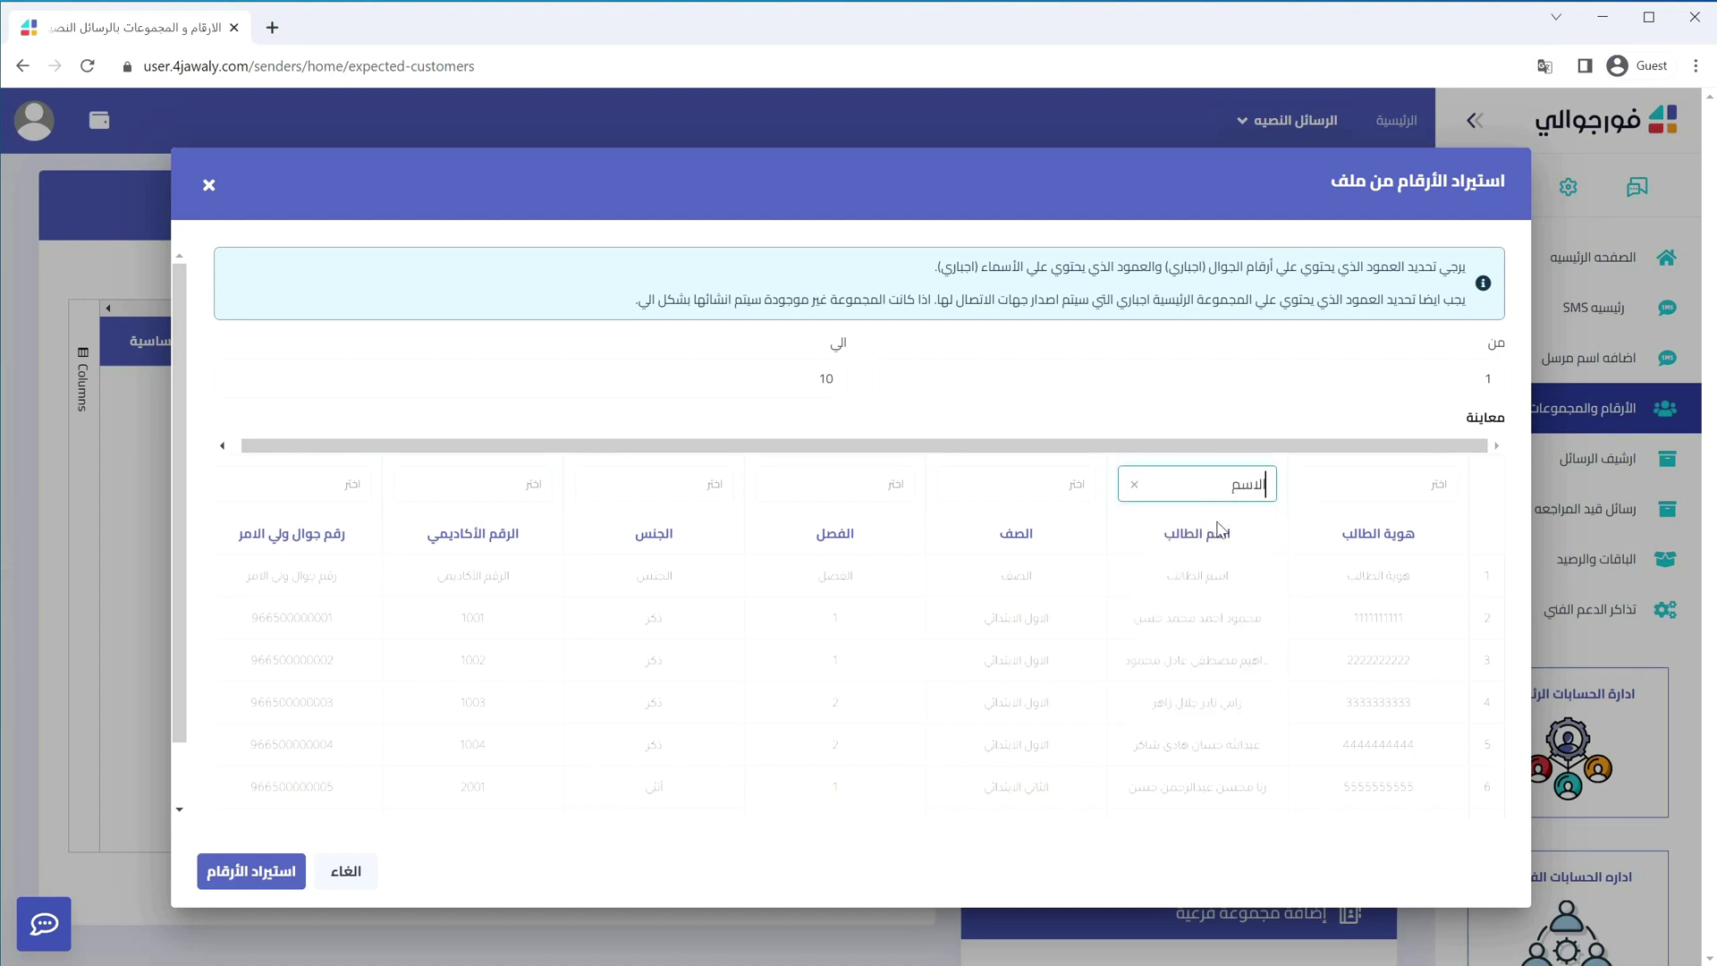
{"action": "left_click", "coordinate": [309, 496]}
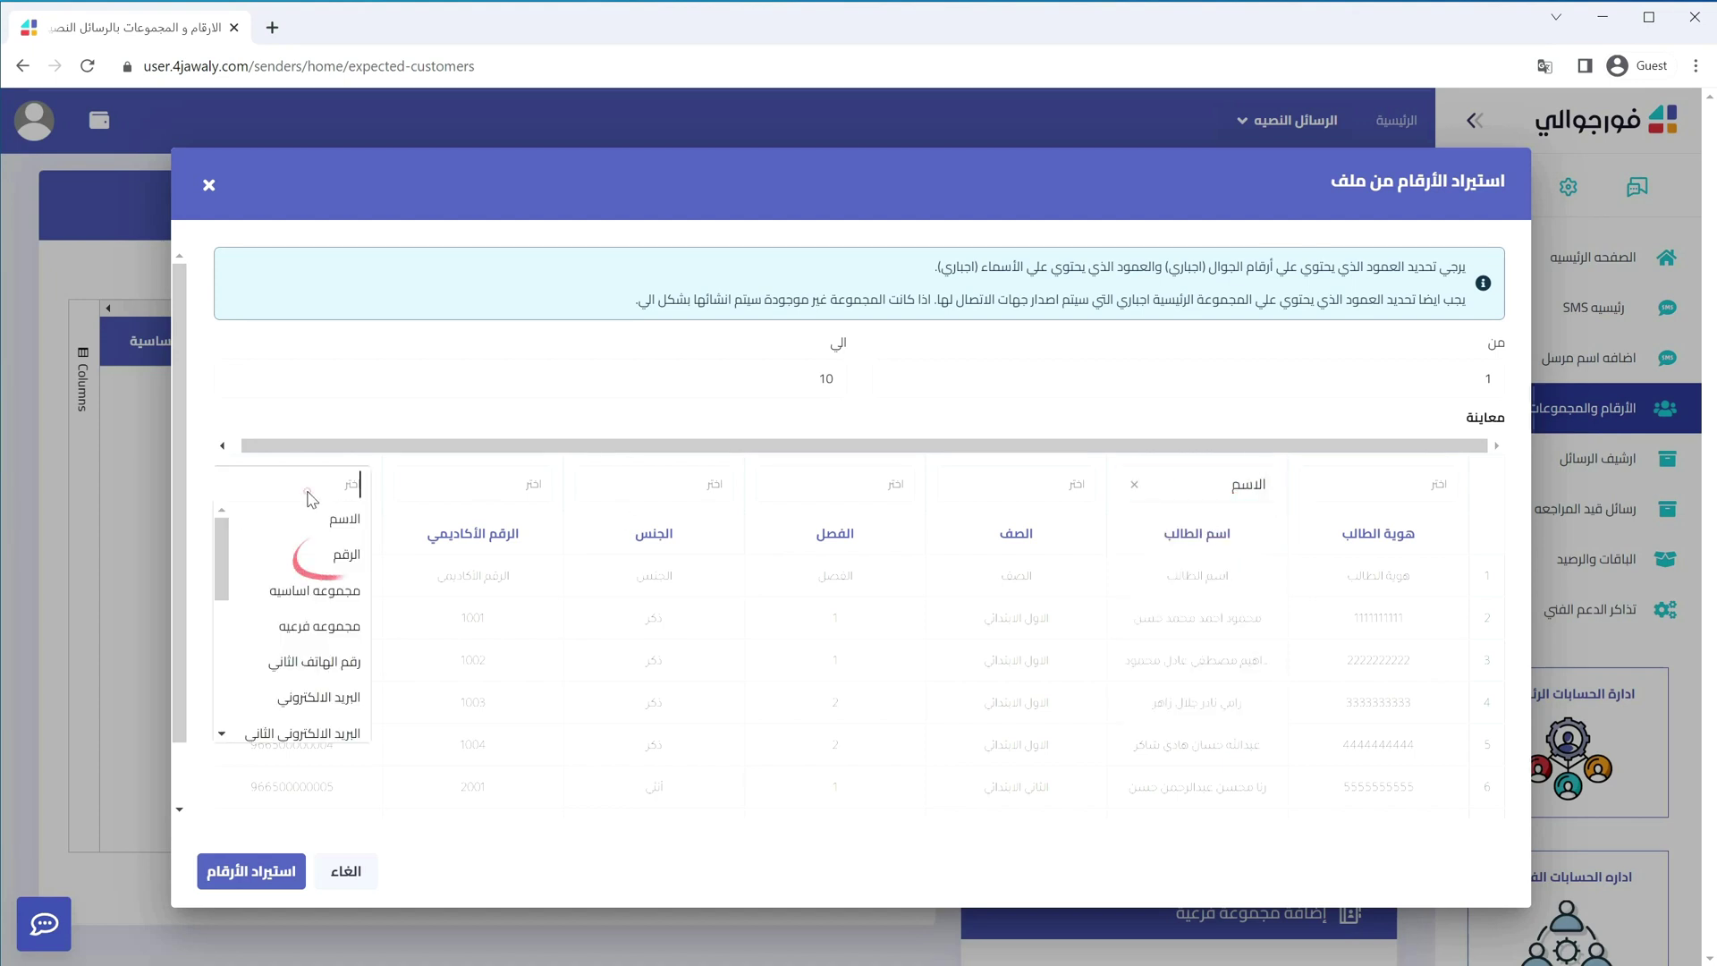
{"action": "left_click", "coordinate": [329, 553]}
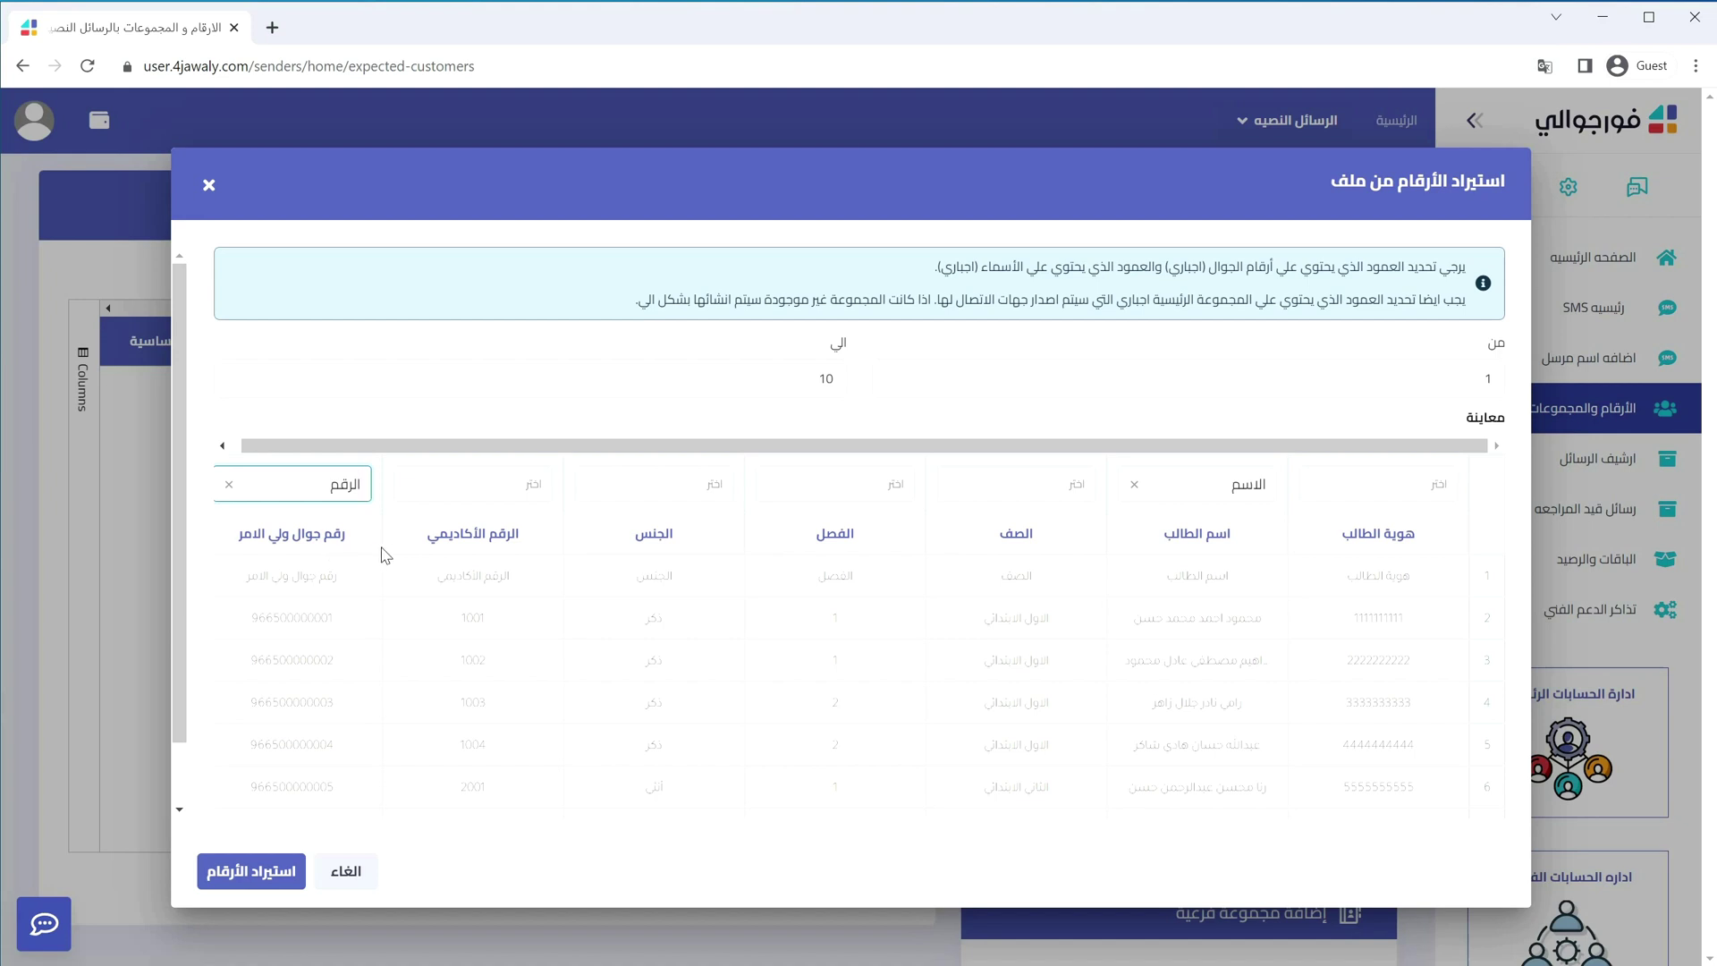
Step: Map the الصف column to مجموعه اساسيه and الفصل to مجموعه فرعيه, and import the numbers
{"action": "left_click", "coordinate": [973, 484]}
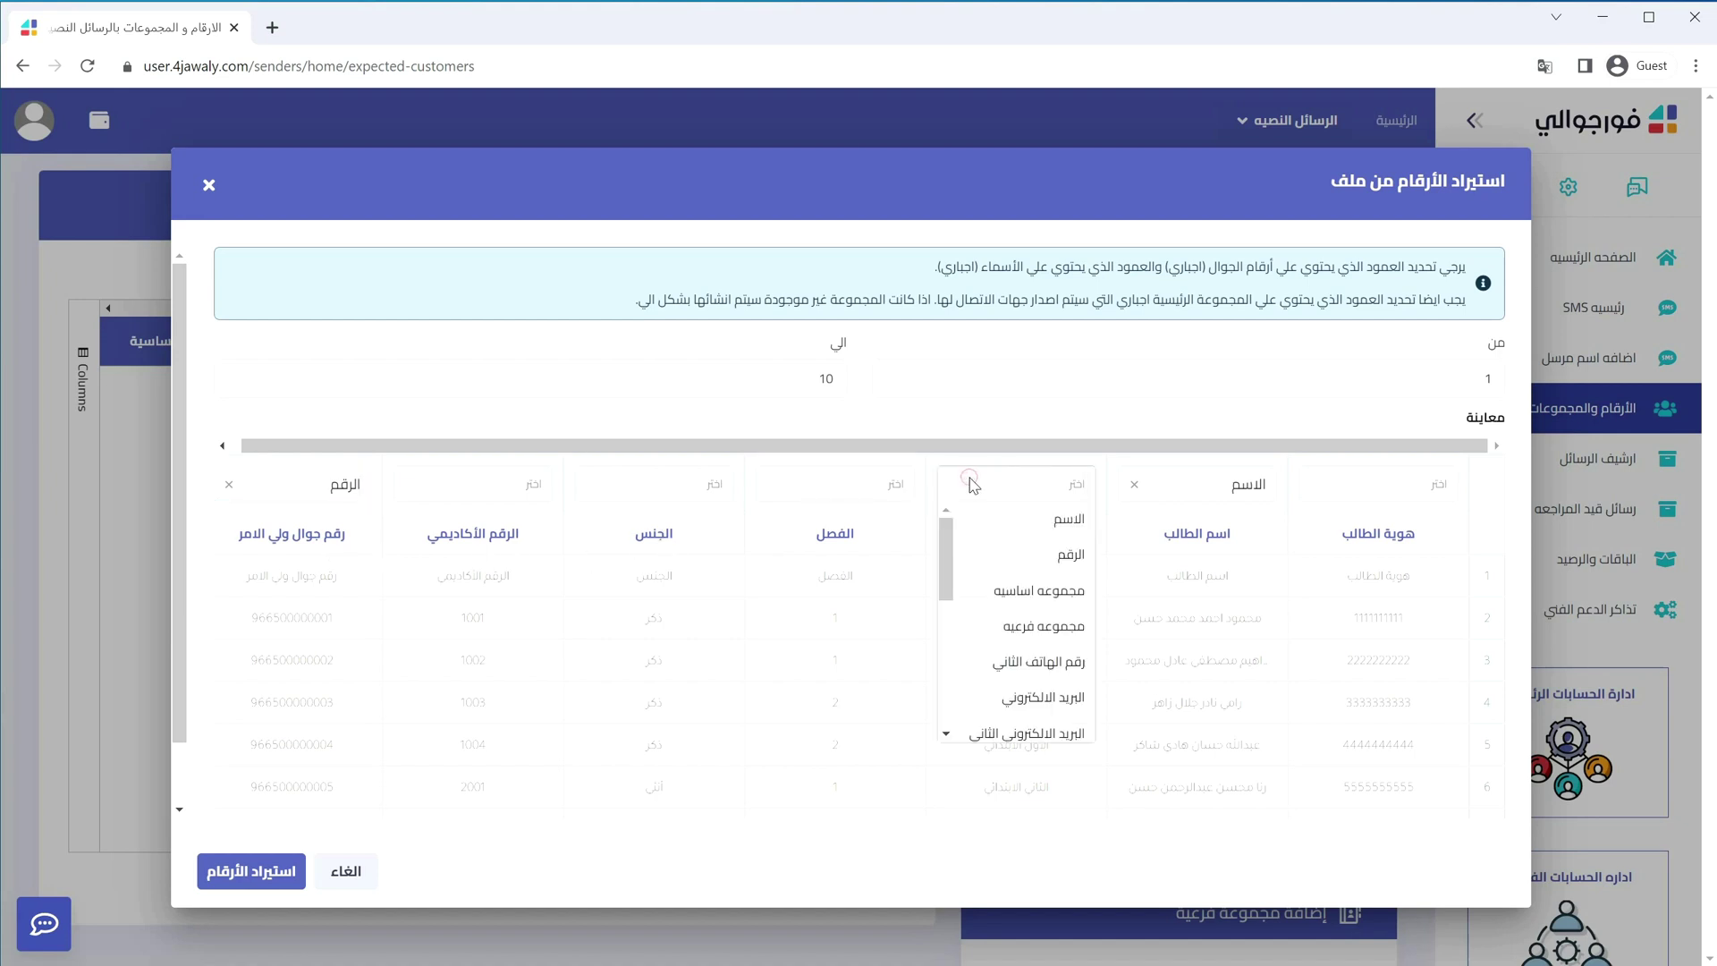
{"action": "left_click", "coordinate": [1006, 594]}
{"action": "left_click", "coordinate": [832, 487]}
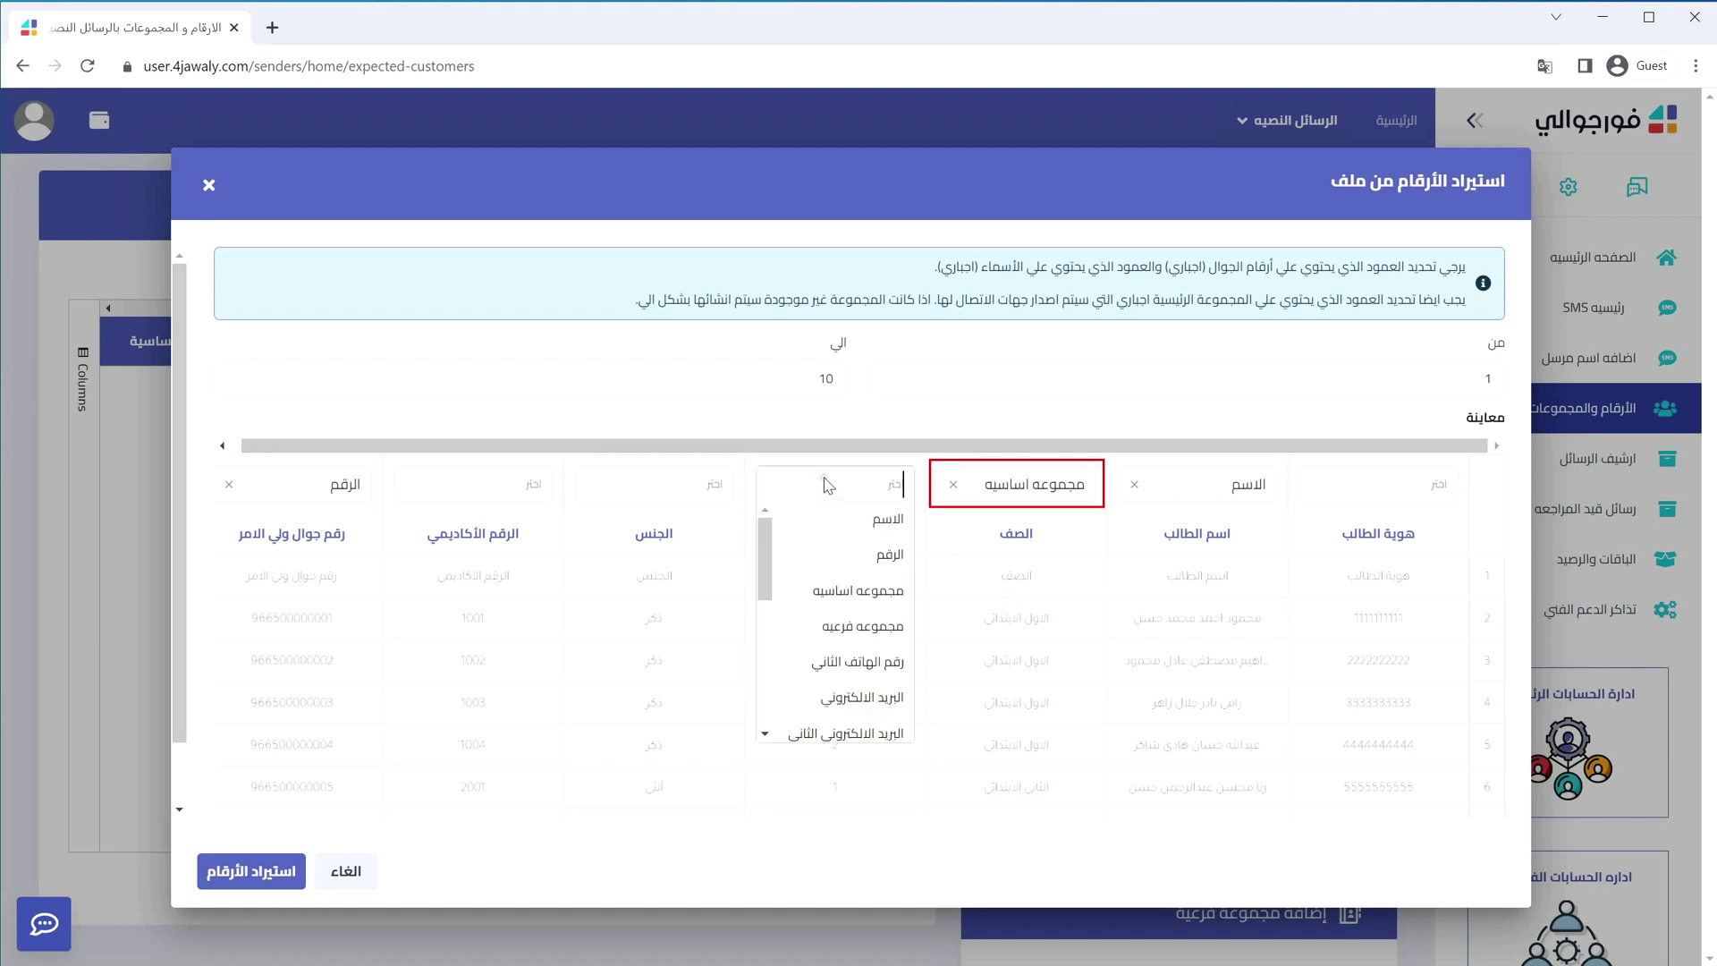
{"action": "left_click", "coordinate": [837, 626]}
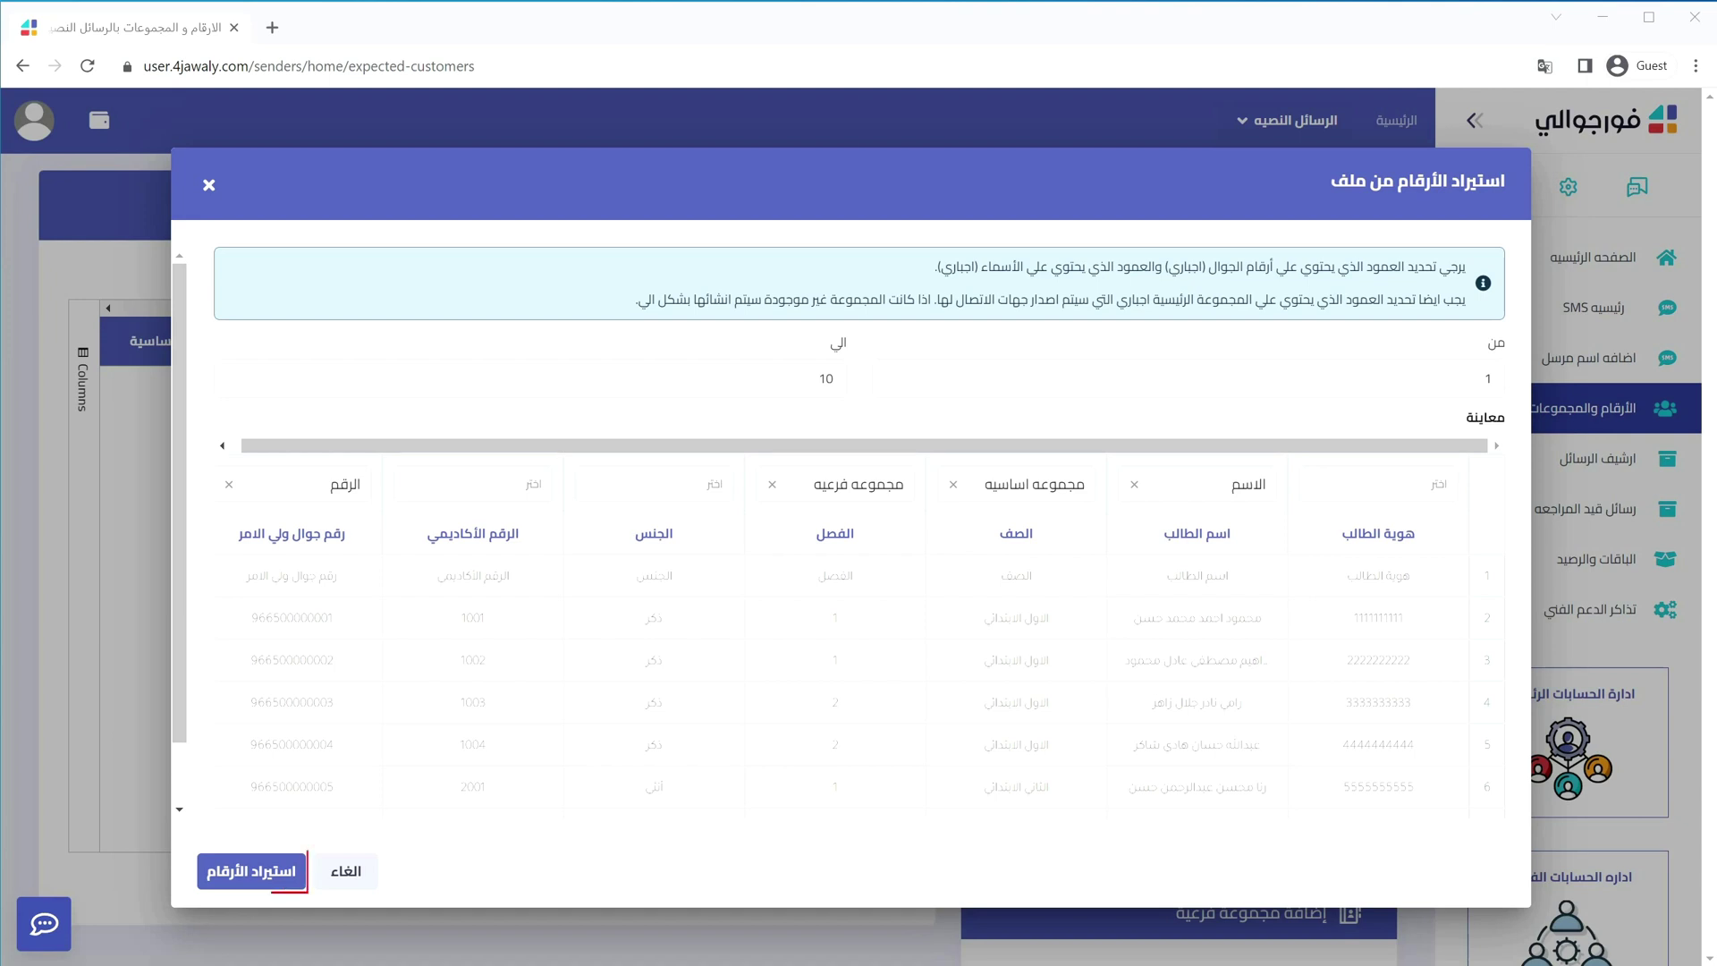
{"action": "left_click", "coordinate": [259, 871]}
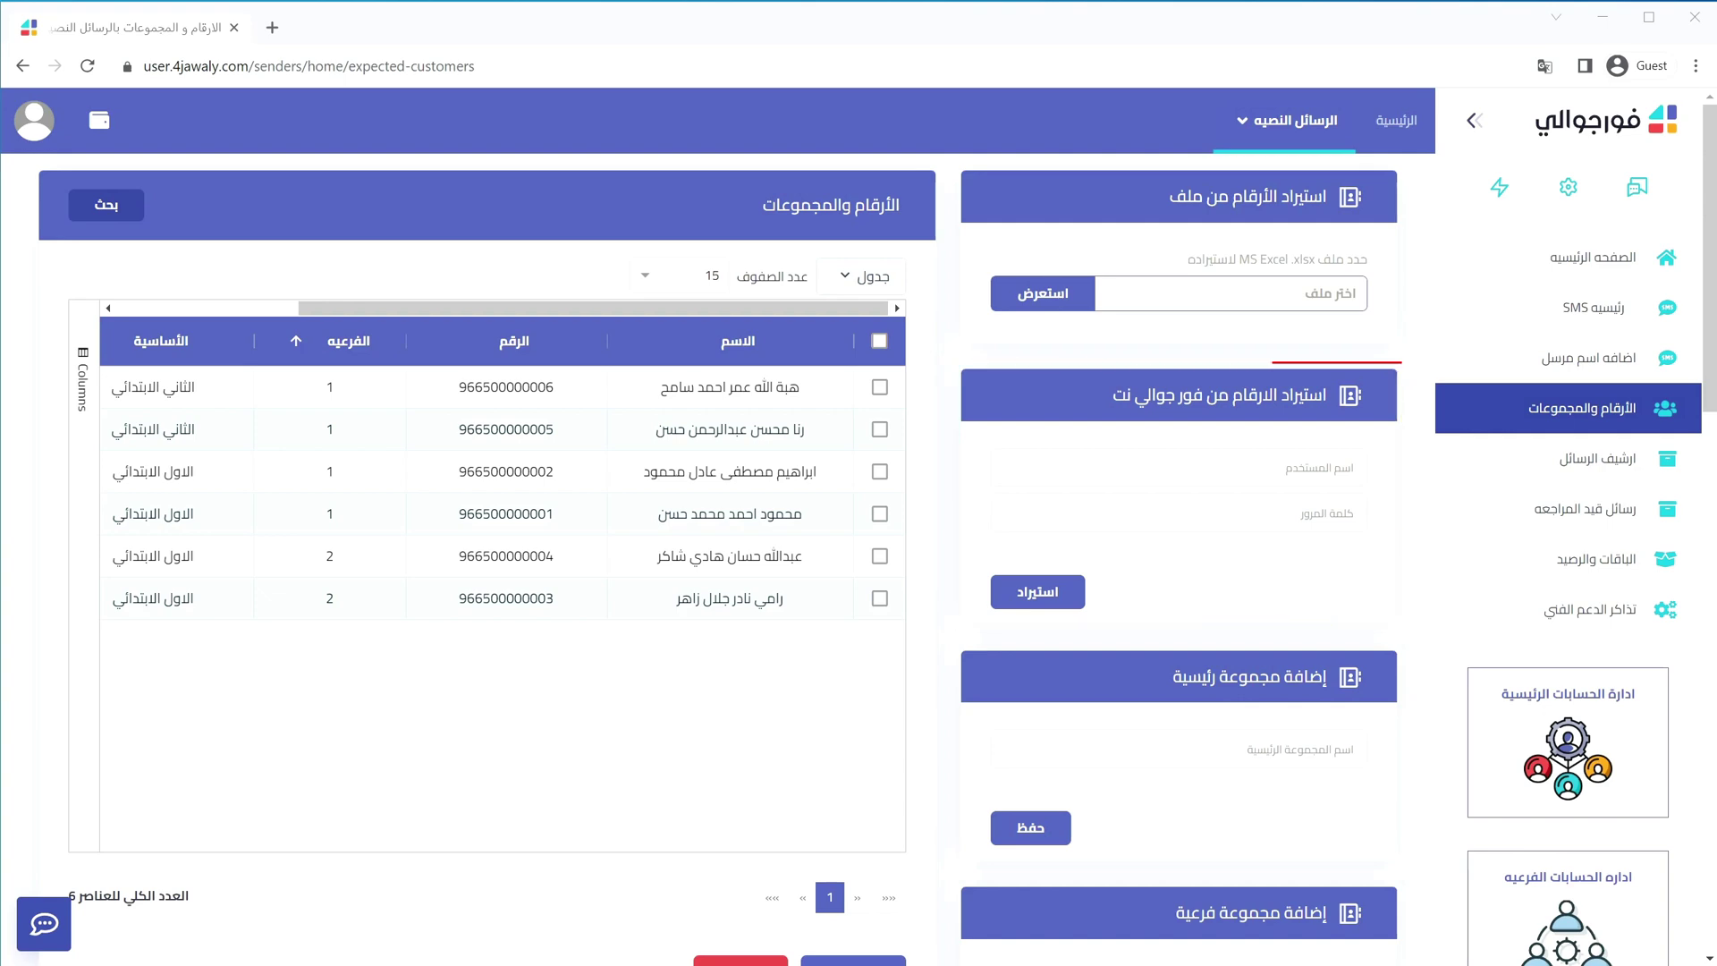
Step: Add a main group named عميل محتمل and save it
{"action": "left_click_drag", "start_coordinate": [1710, 145], "coordinate": [1713, 306]}
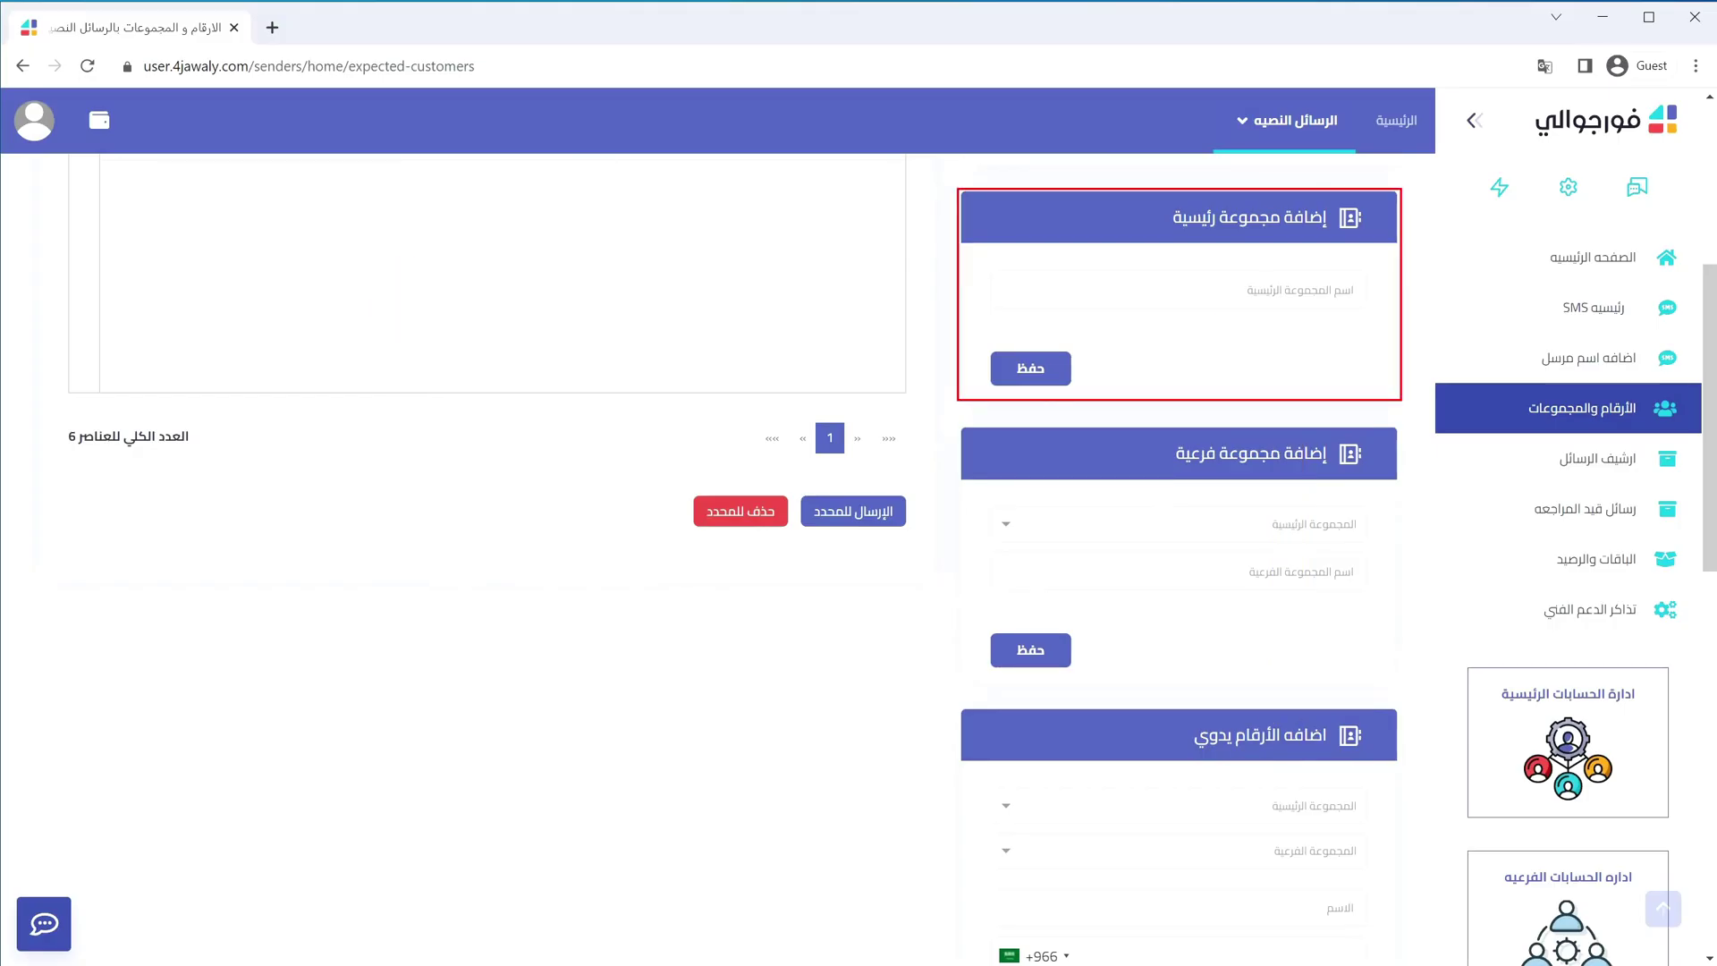
{"action": "left_click", "coordinate": [1178, 288]}
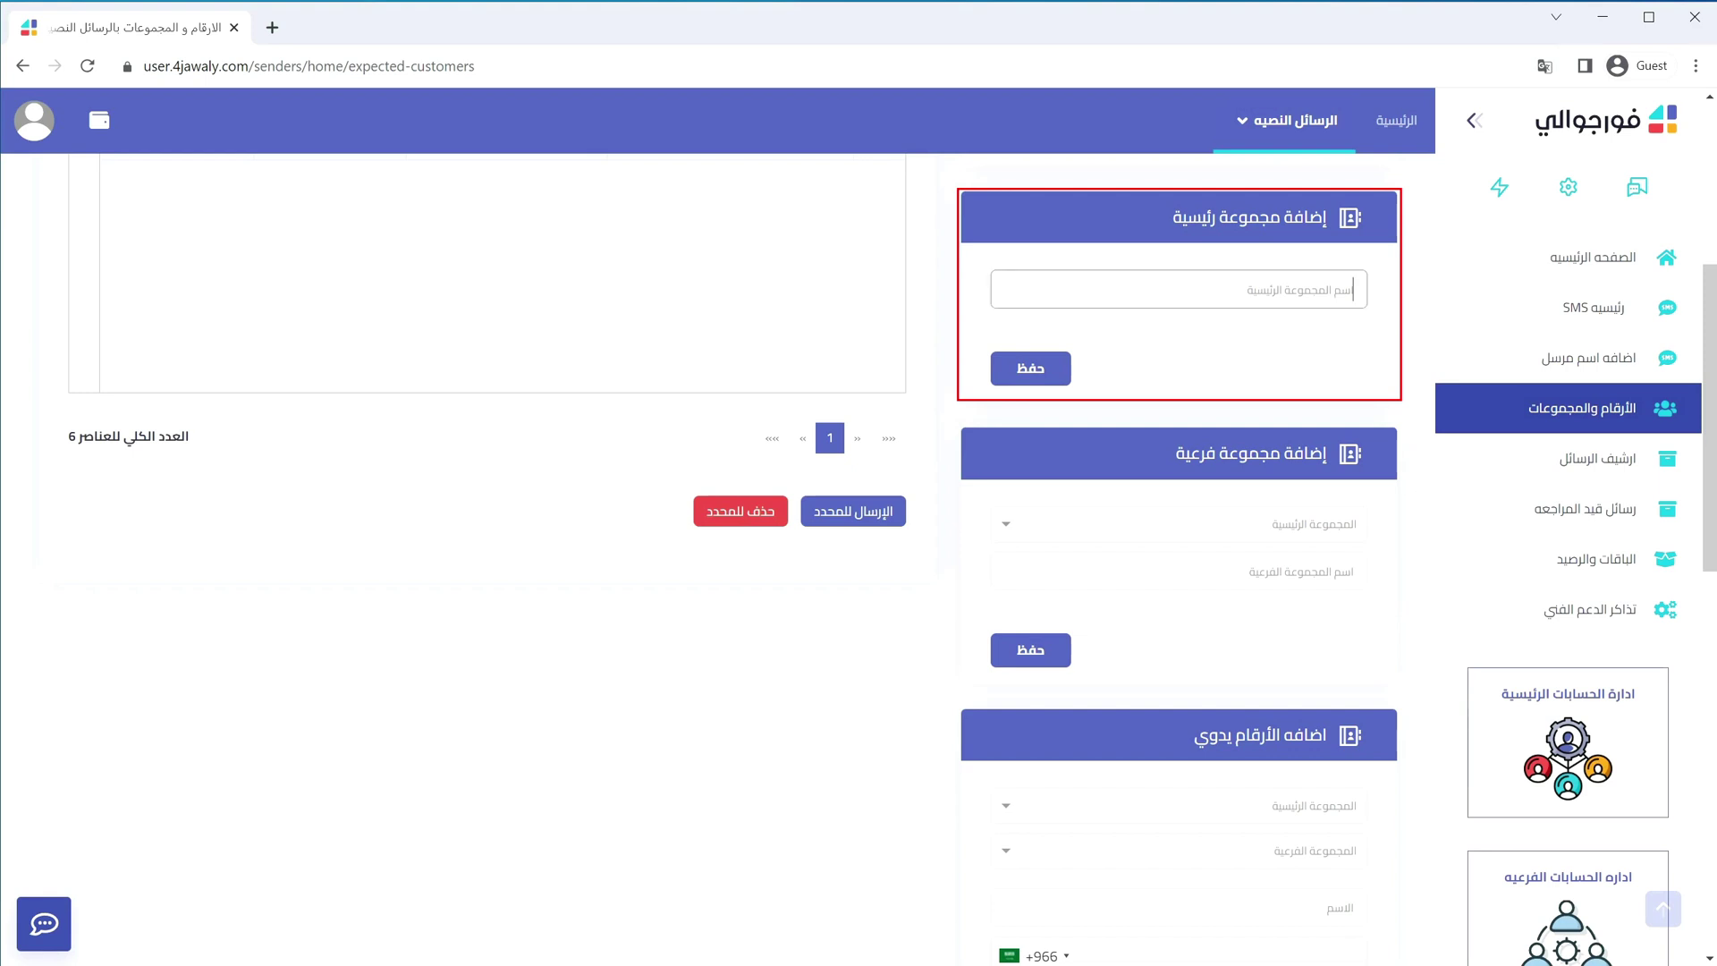
{"action": "type", "text": "عميل محتمل"}
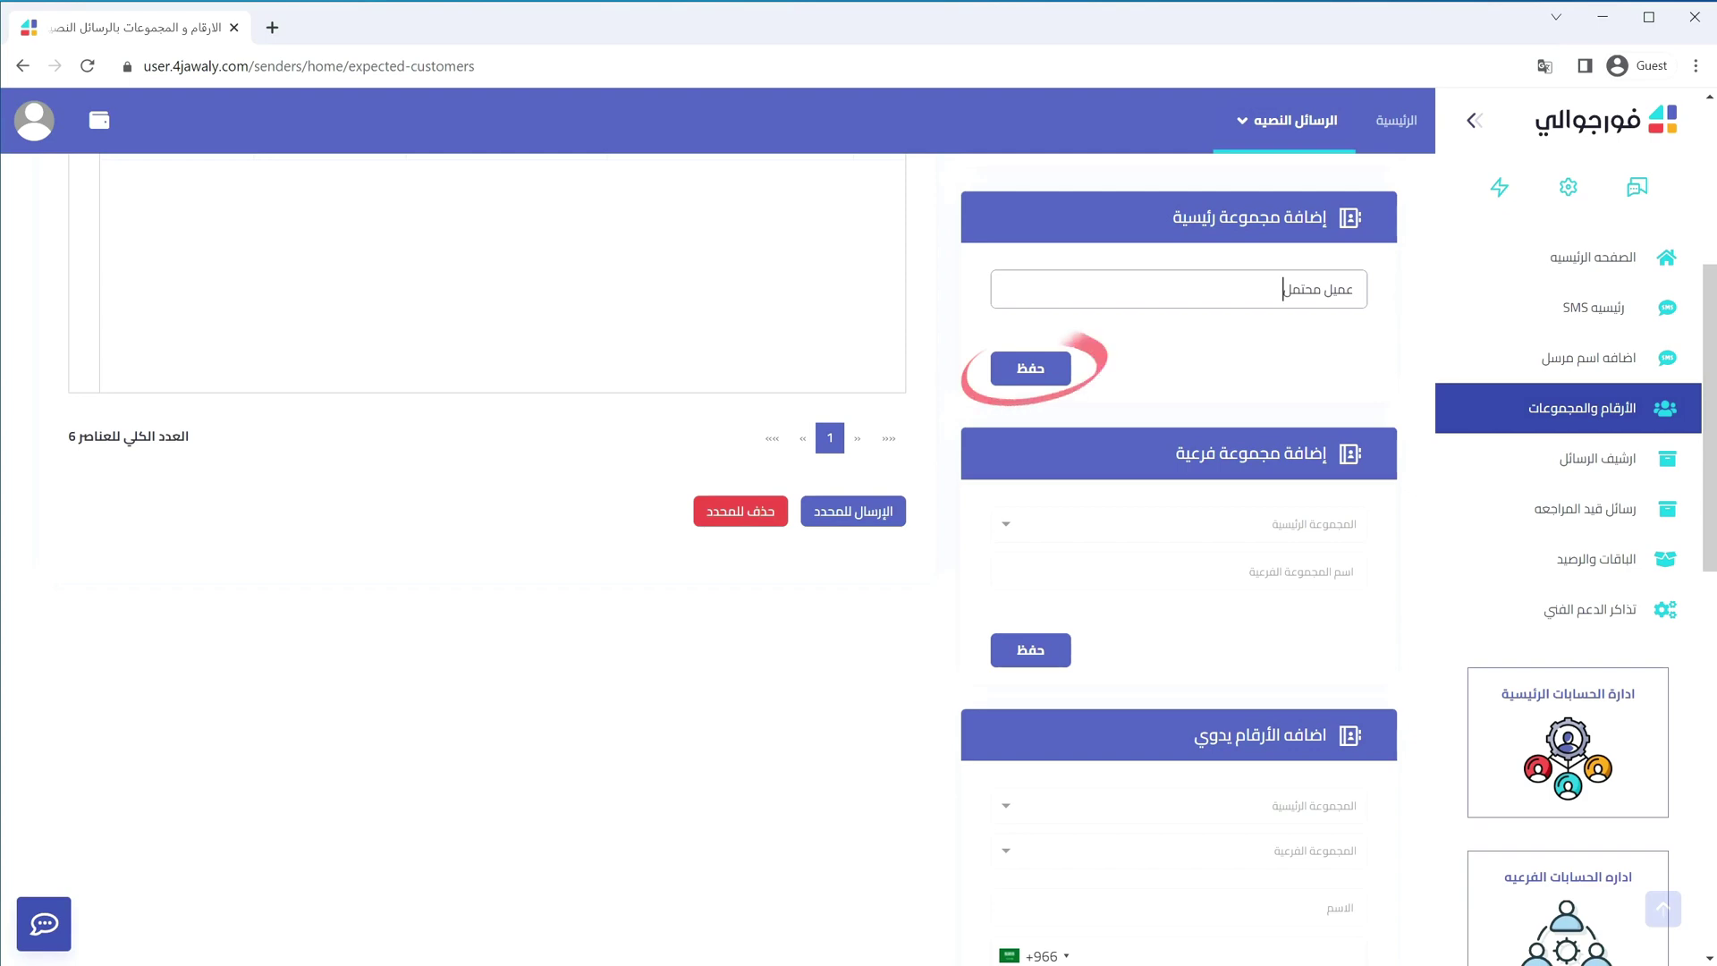
{"action": "left_click", "coordinate": [1038, 366]}
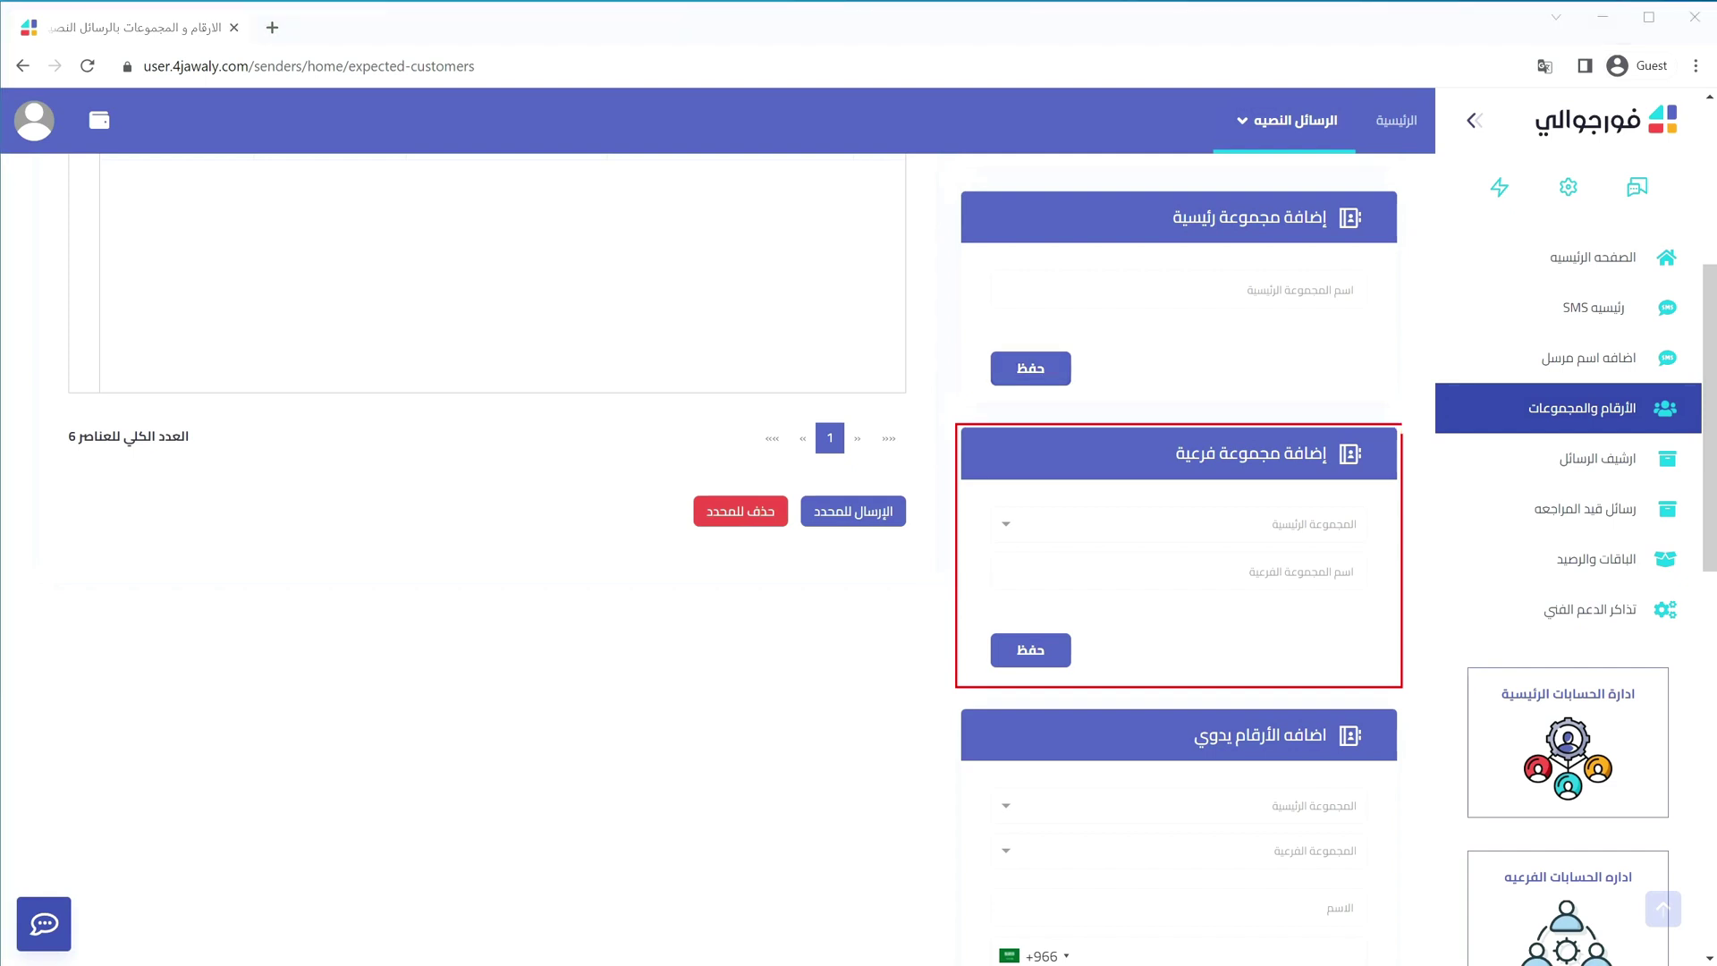
Step: Add a subgroup named من السوشيال ميديا under the main group عميل محتمل and save it
{"action": "left_click", "coordinate": [1253, 528]}
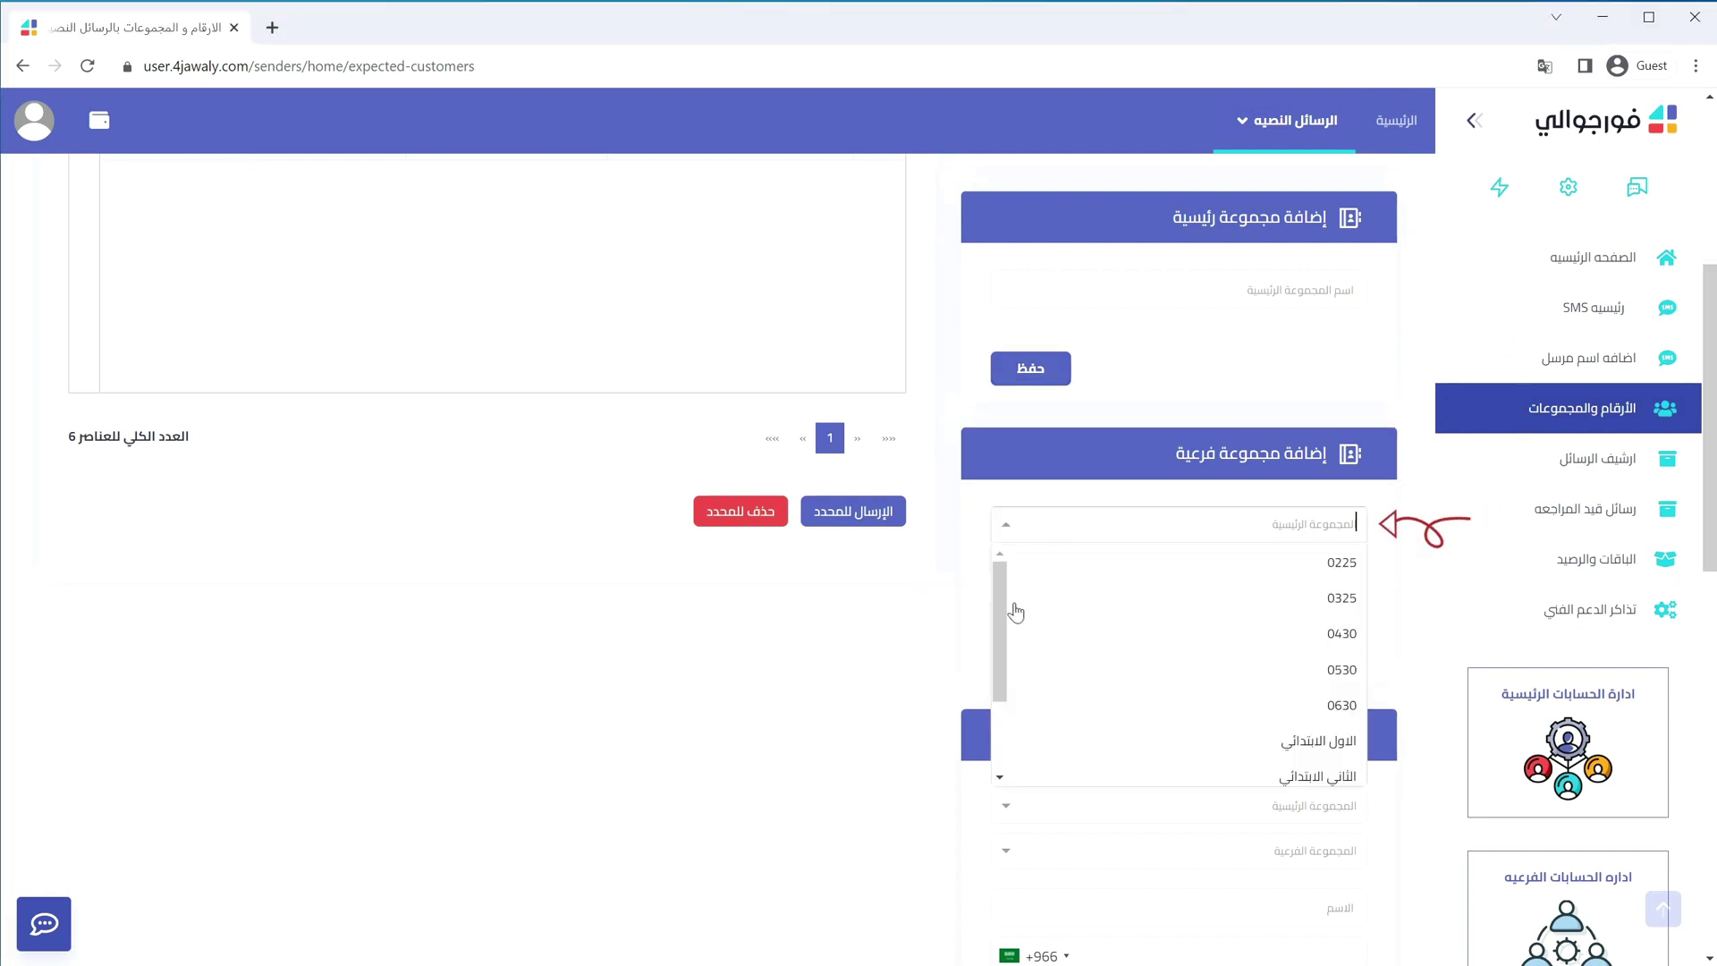
{"action": "left_click_drag", "start_coordinate": [1000, 630], "coordinate": [996, 697]}
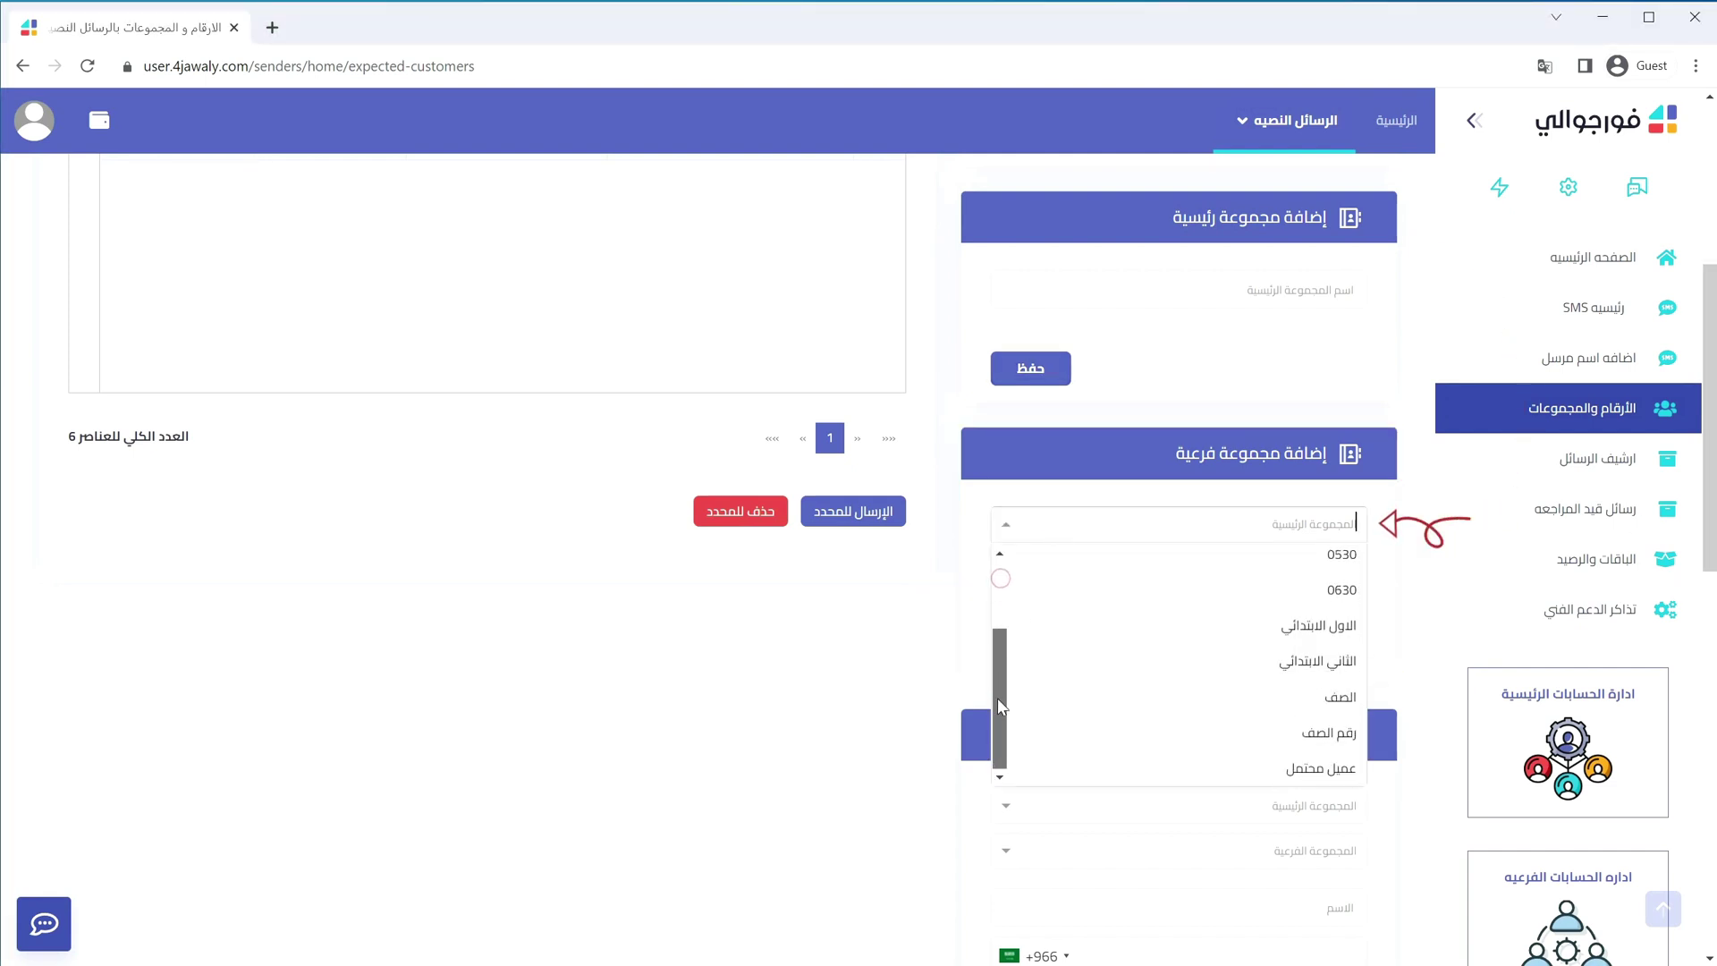
{"action": "left_click", "coordinate": [1280, 771]}
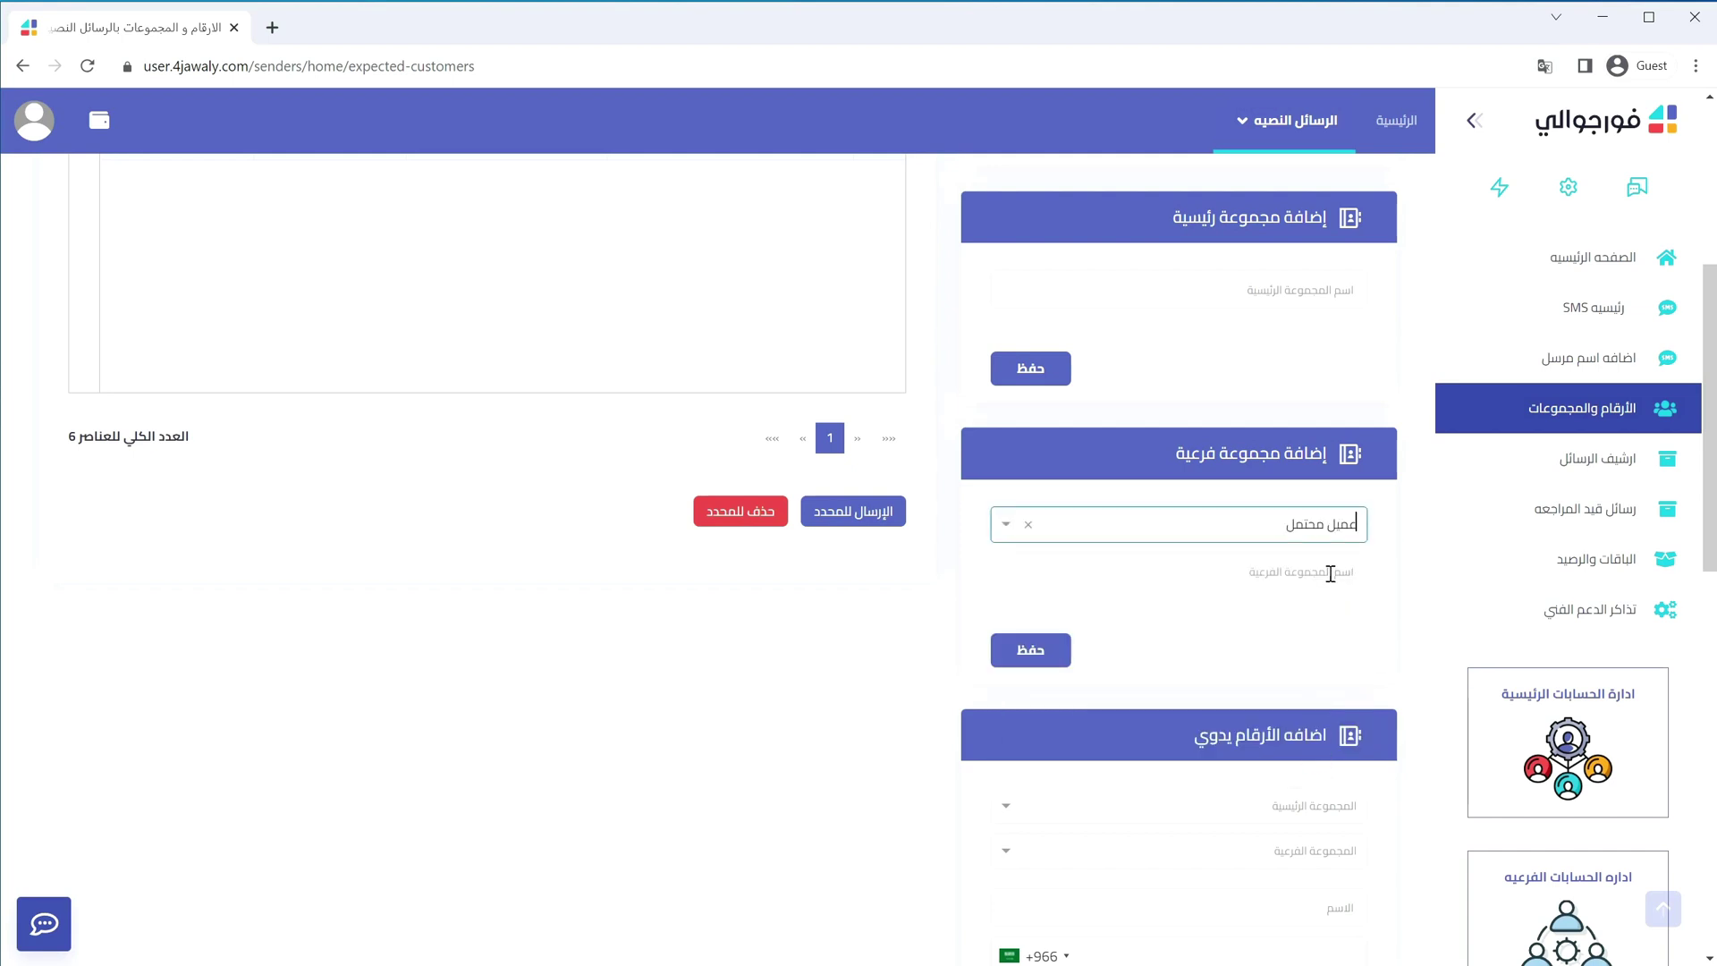
{"action": "left_click", "coordinate": [1330, 573]}
{"action": "type", "text": "من السوشيال ميديا"}
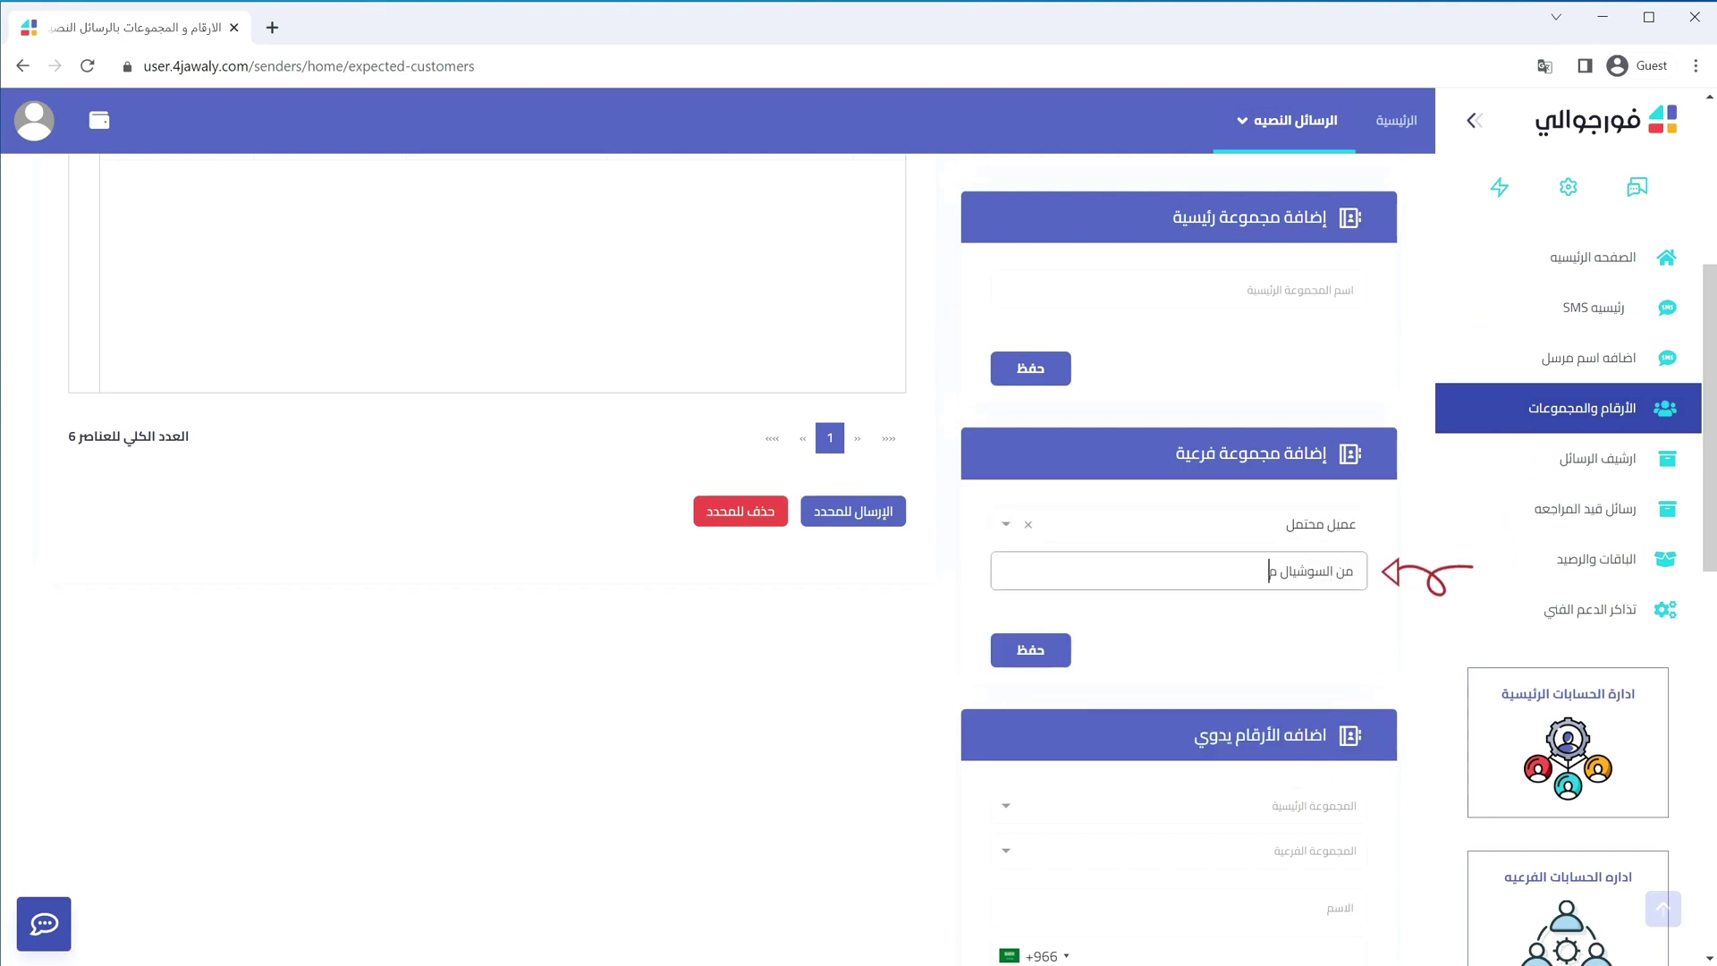
{"action": "left_click", "coordinate": [1046, 650]}
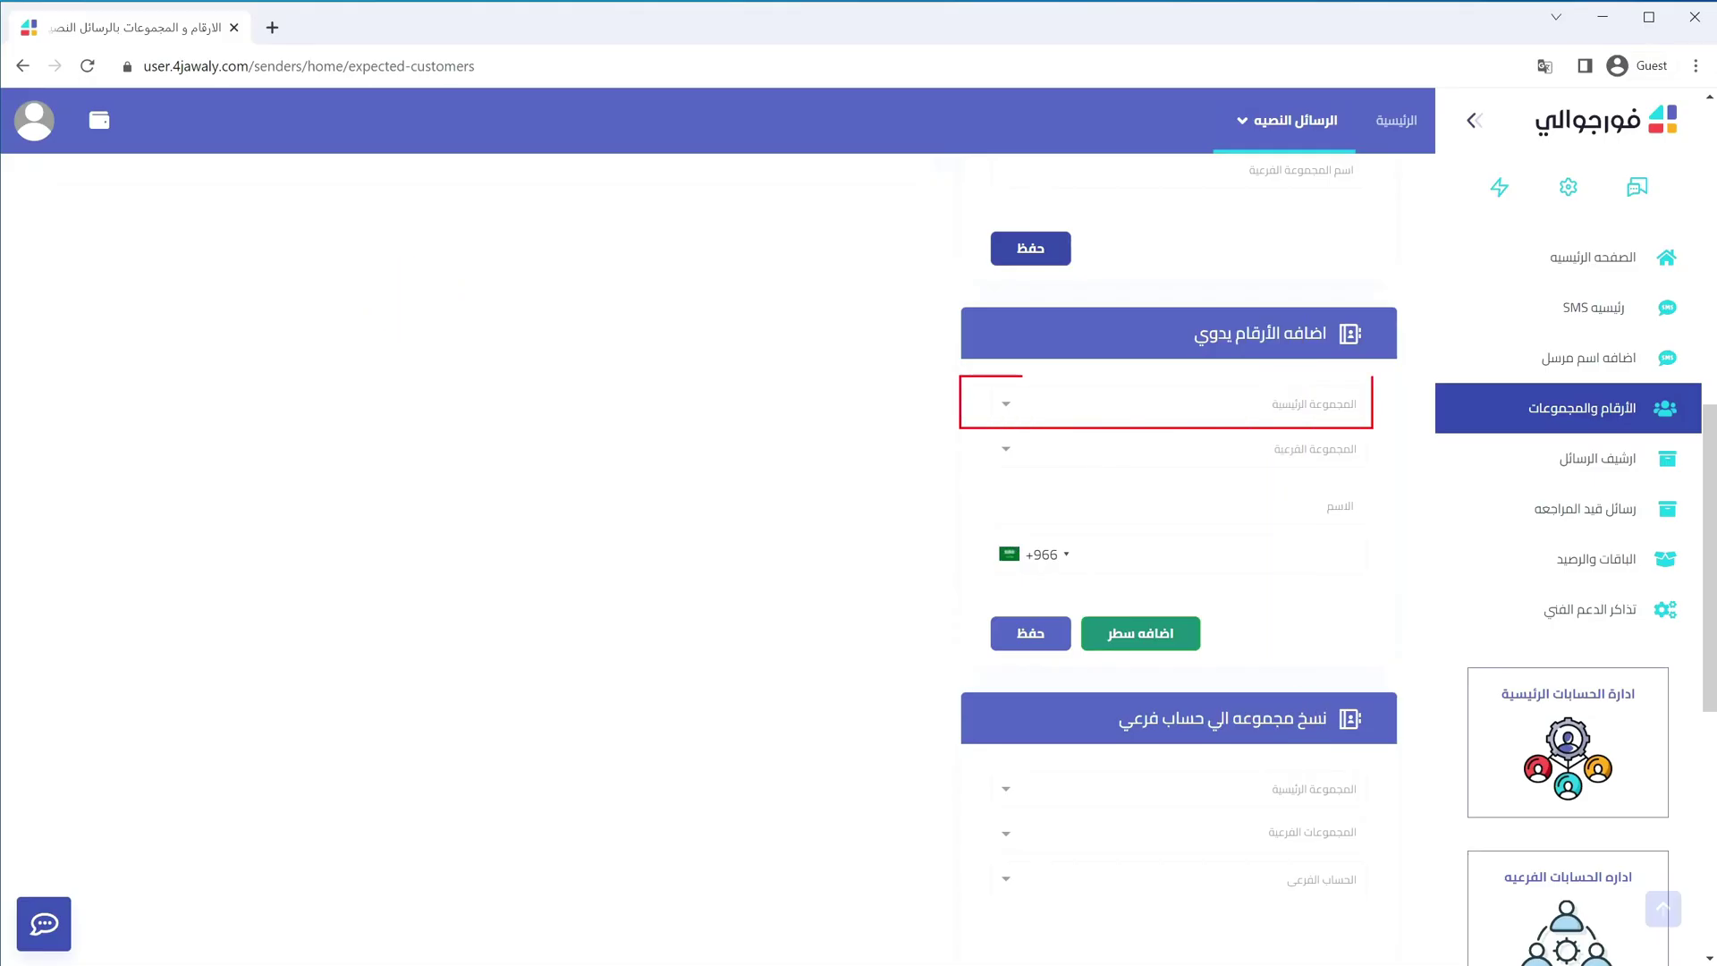
Step: Fill in the manual number form with main group عميل محتمل, subgroup من السوشيال ميديا, and the contact's name and mobile number
{"action": "left_click", "coordinate": [1245, 401]}
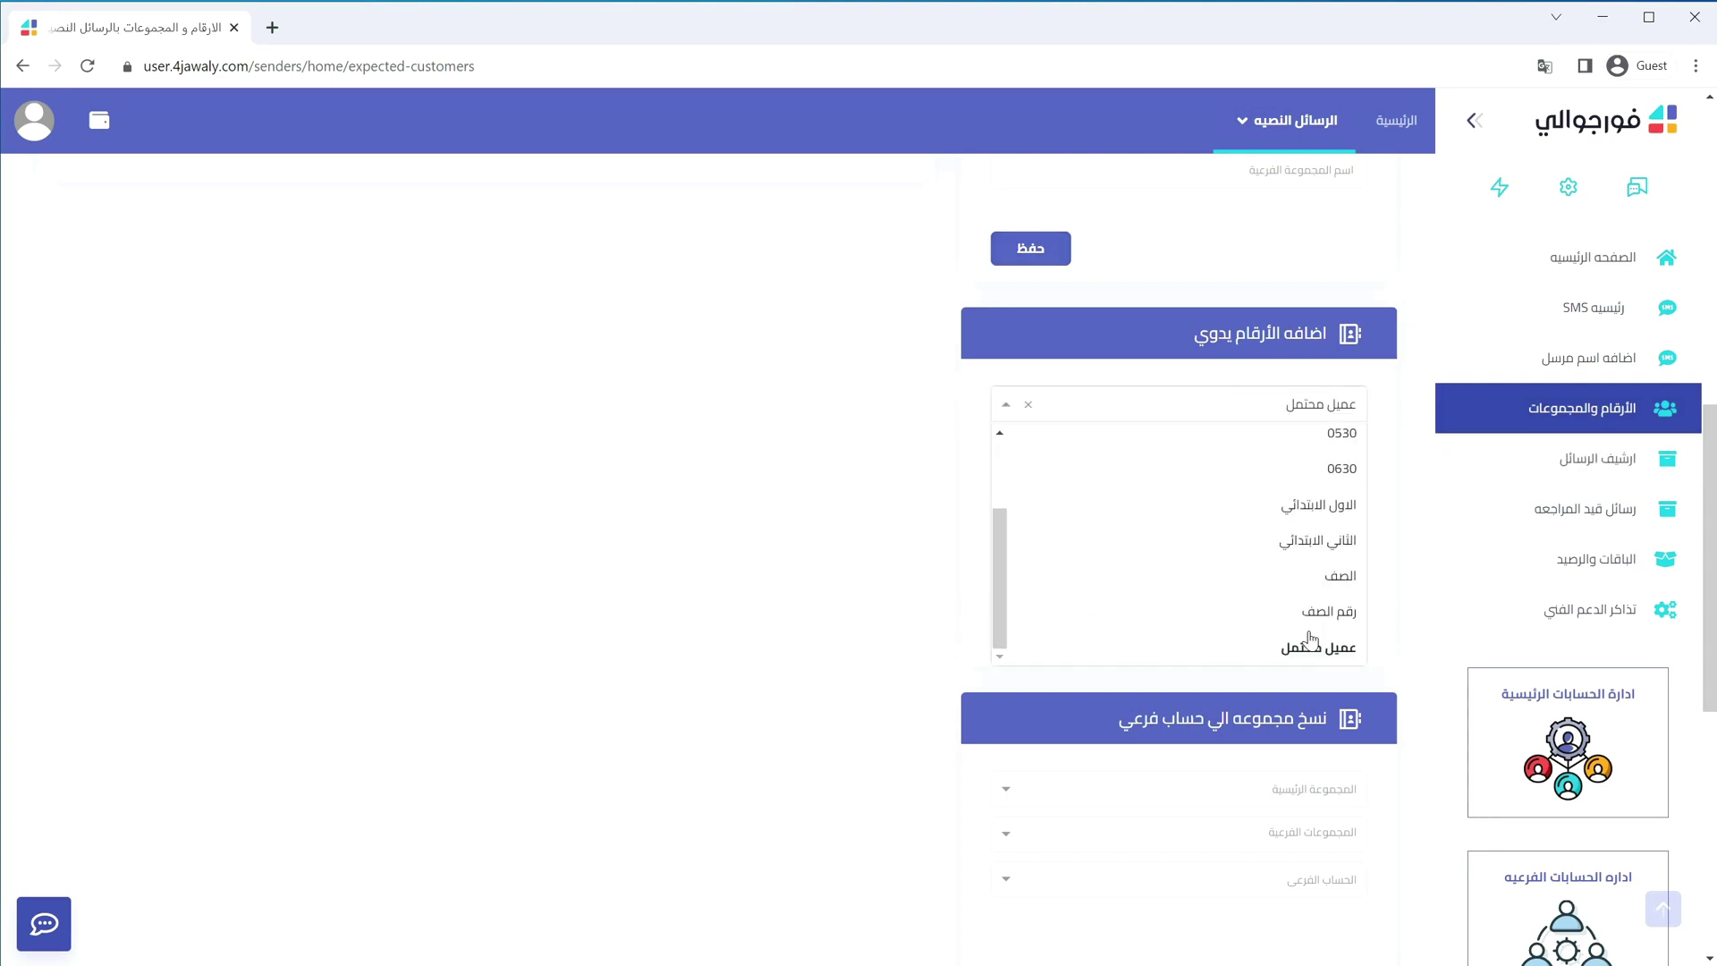
{"action": "left_click", "coordinate": [1311, 642]}
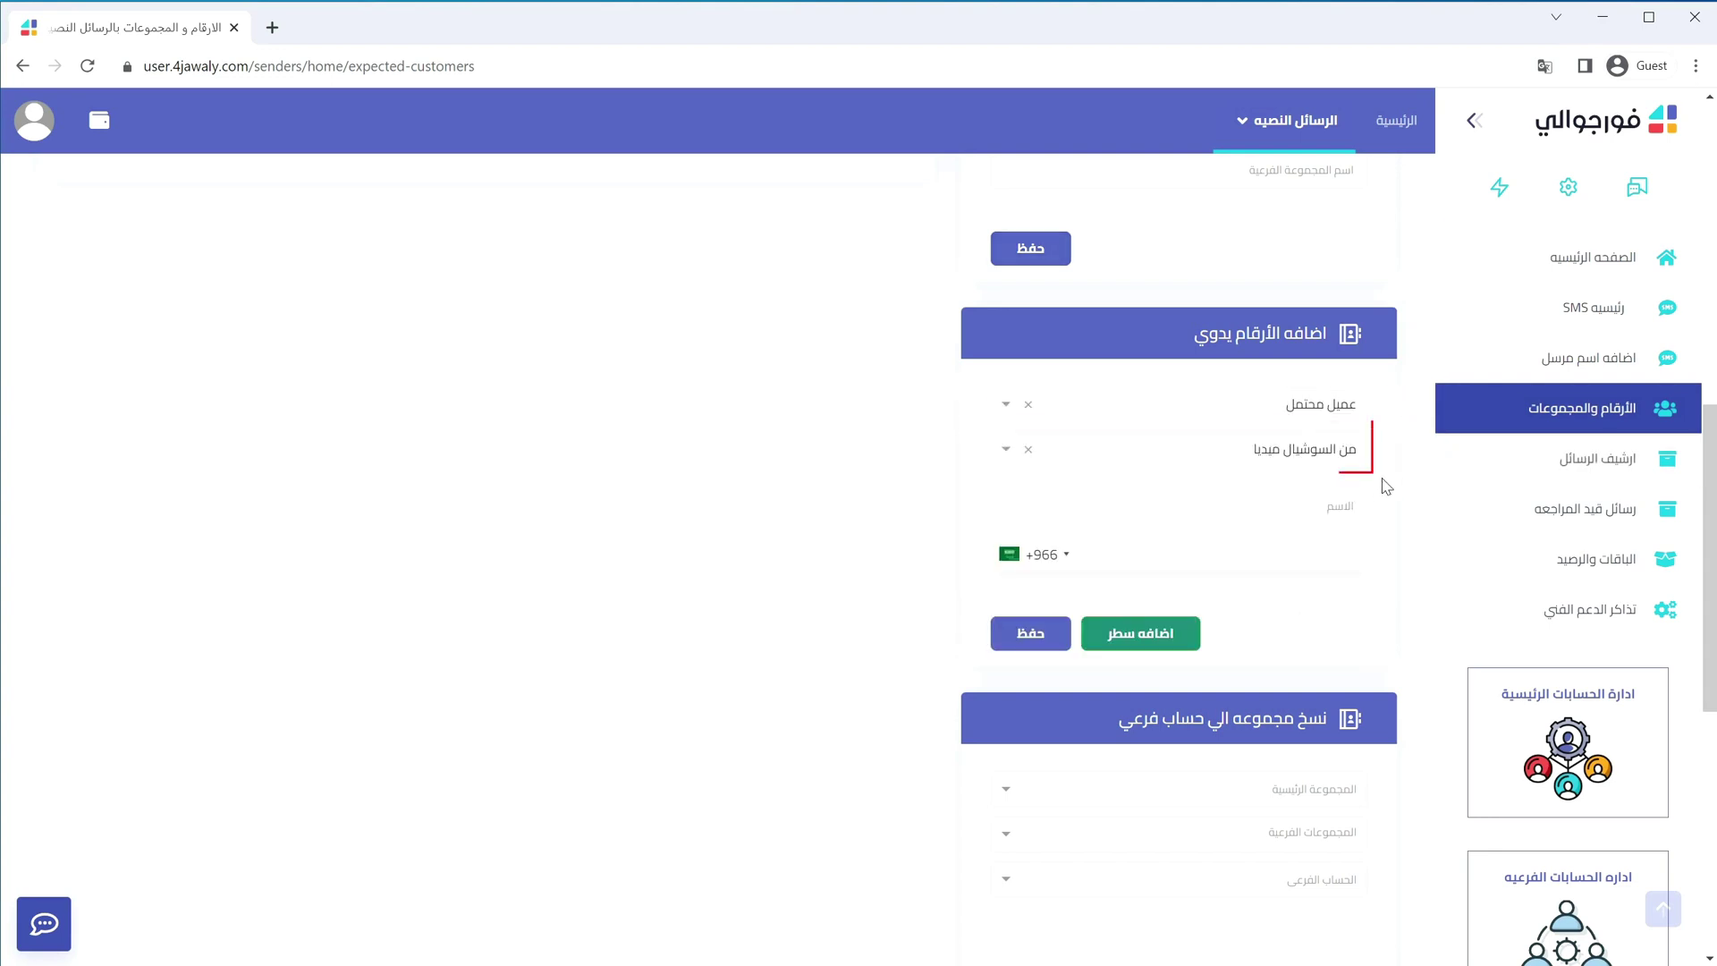
{"action": "left_click", "coordinate": [1338, 505]}
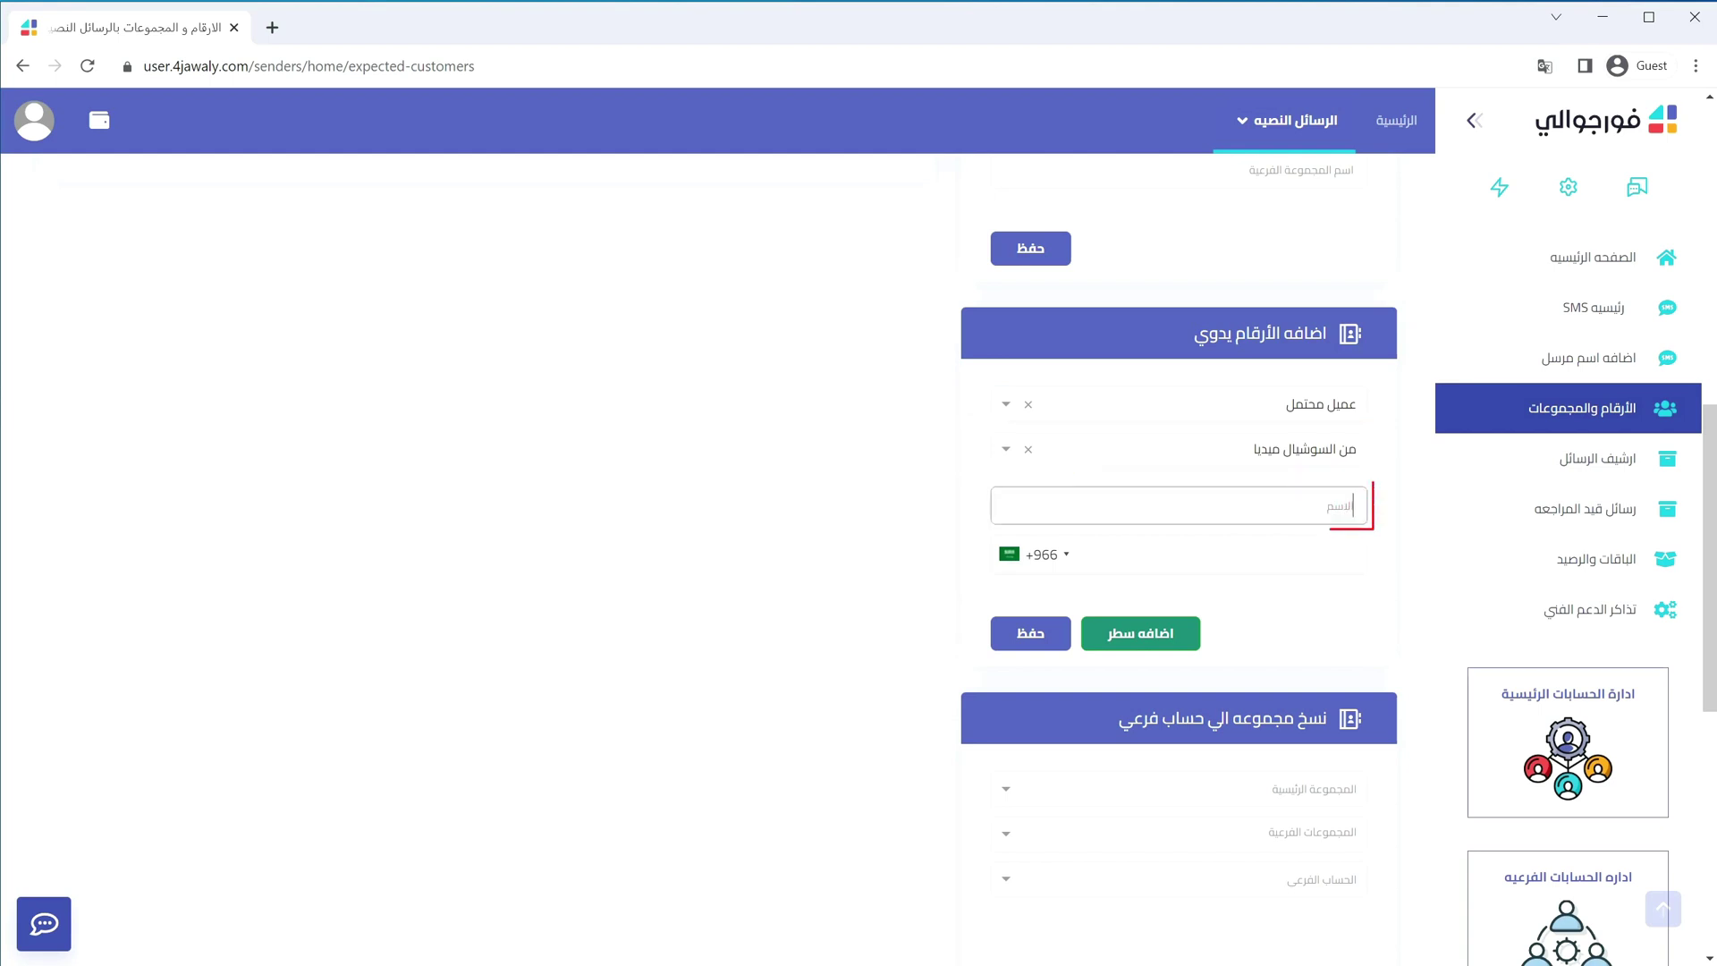
{"action": "type", "text": "هادي"}
{"action": "left_click", "coordinate": [1111, 553]}
{"action": "type", "text": "555"}
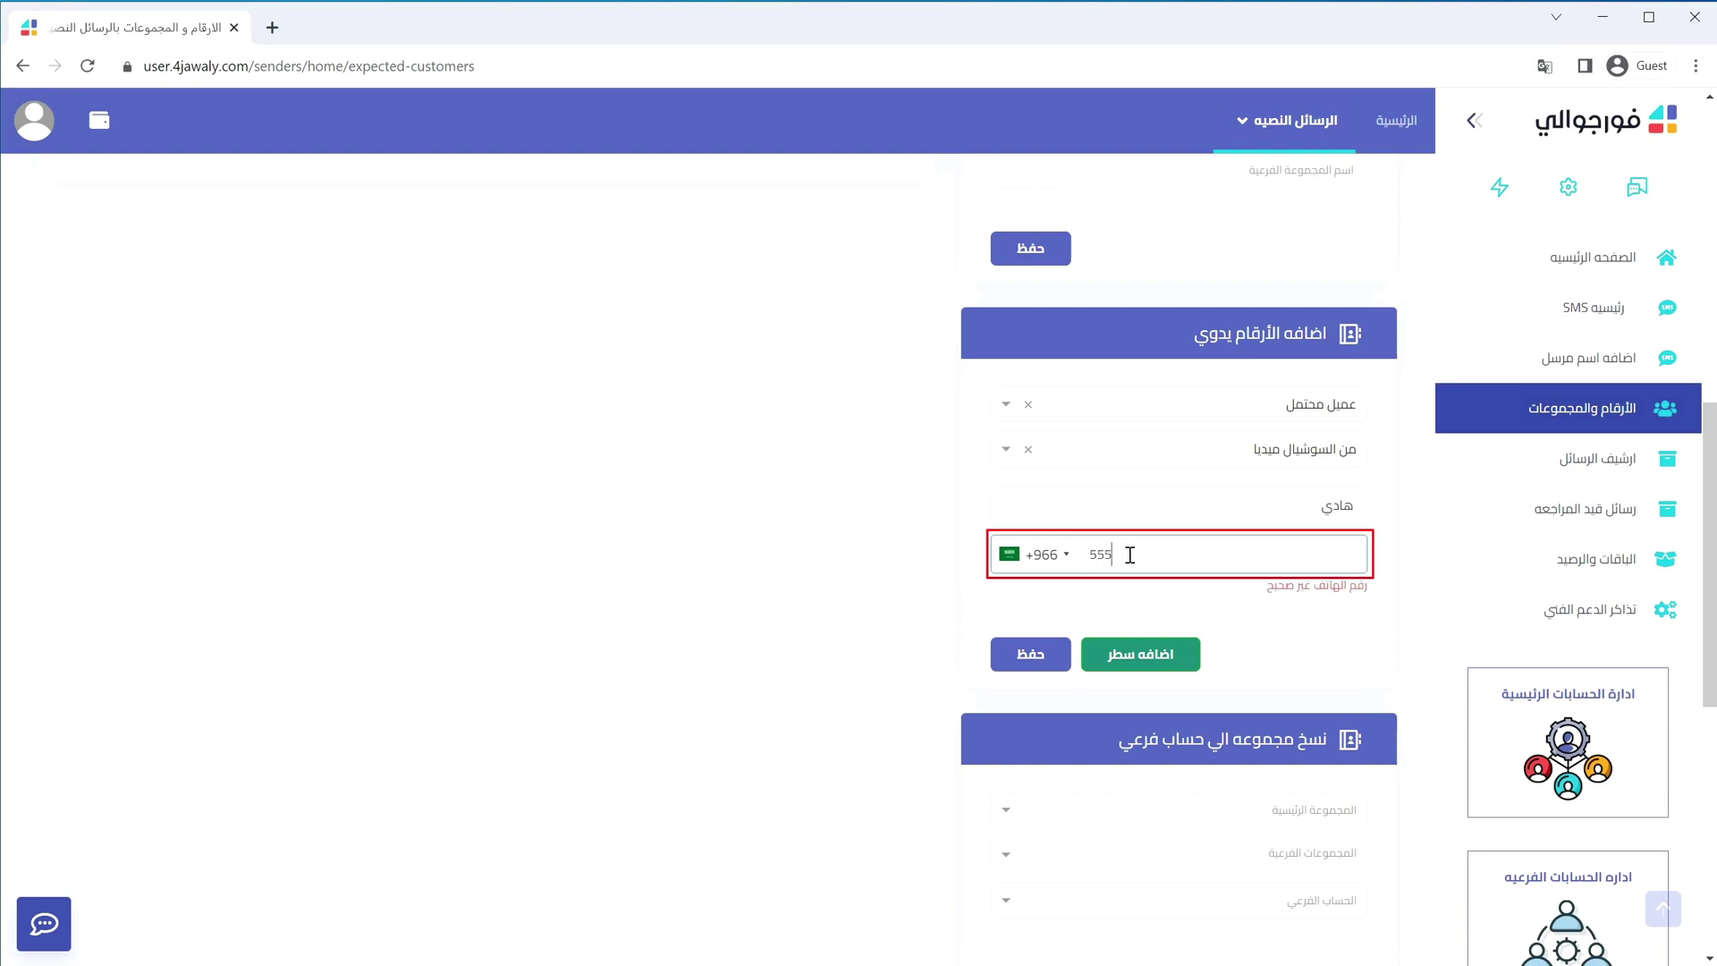
{"action": "type", "text": "5555551"}
{"action": "key", "text": "BackSpace"}
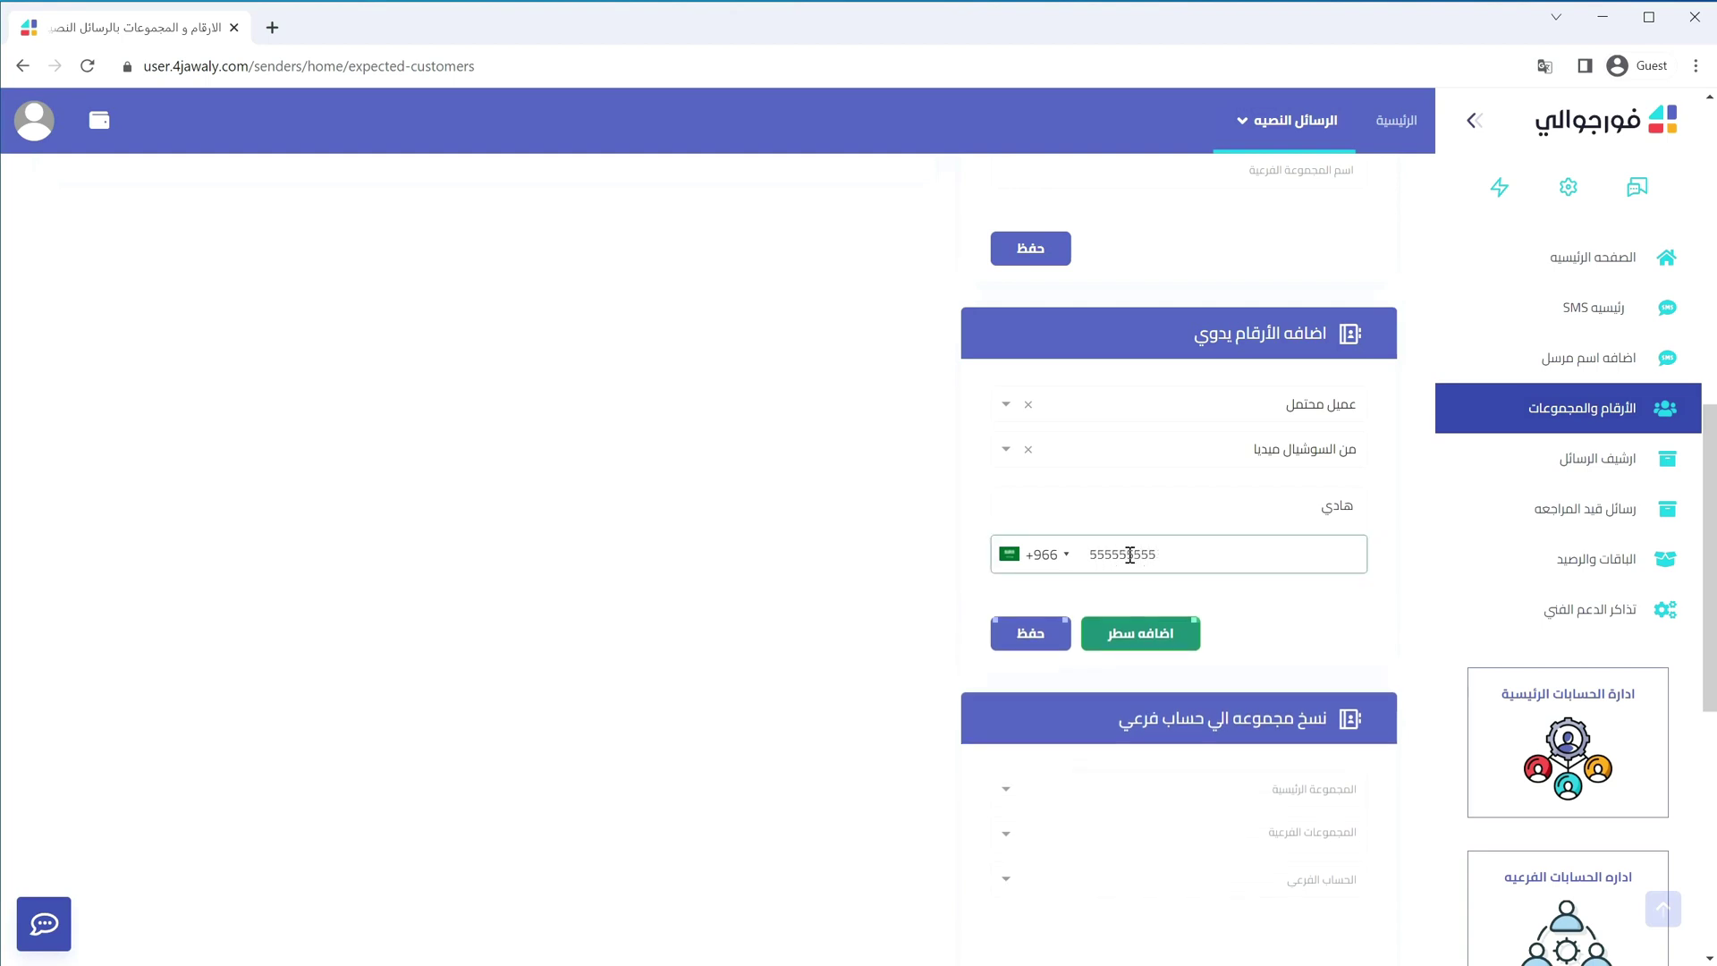
Step: Add an extra contact row and delete it, and save the manually entered contact
{"action": "left_click", "coordinate": [1129, 633]}
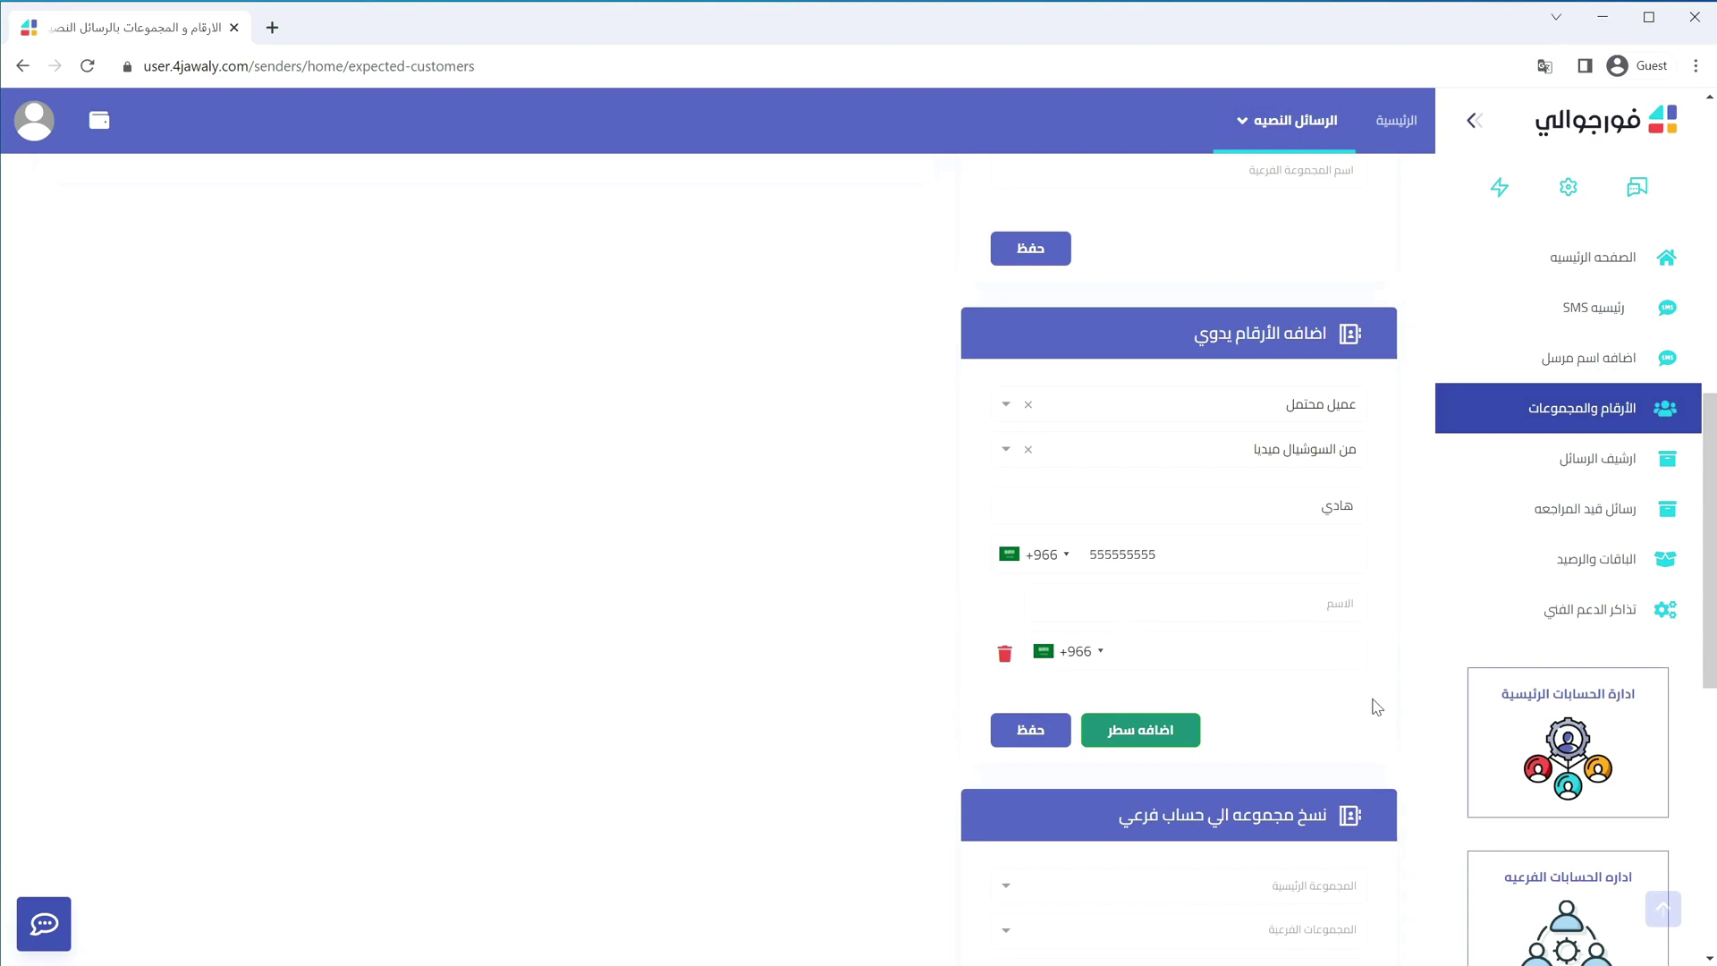
{"action": "left_click", "coordinate": [1004, 654]}
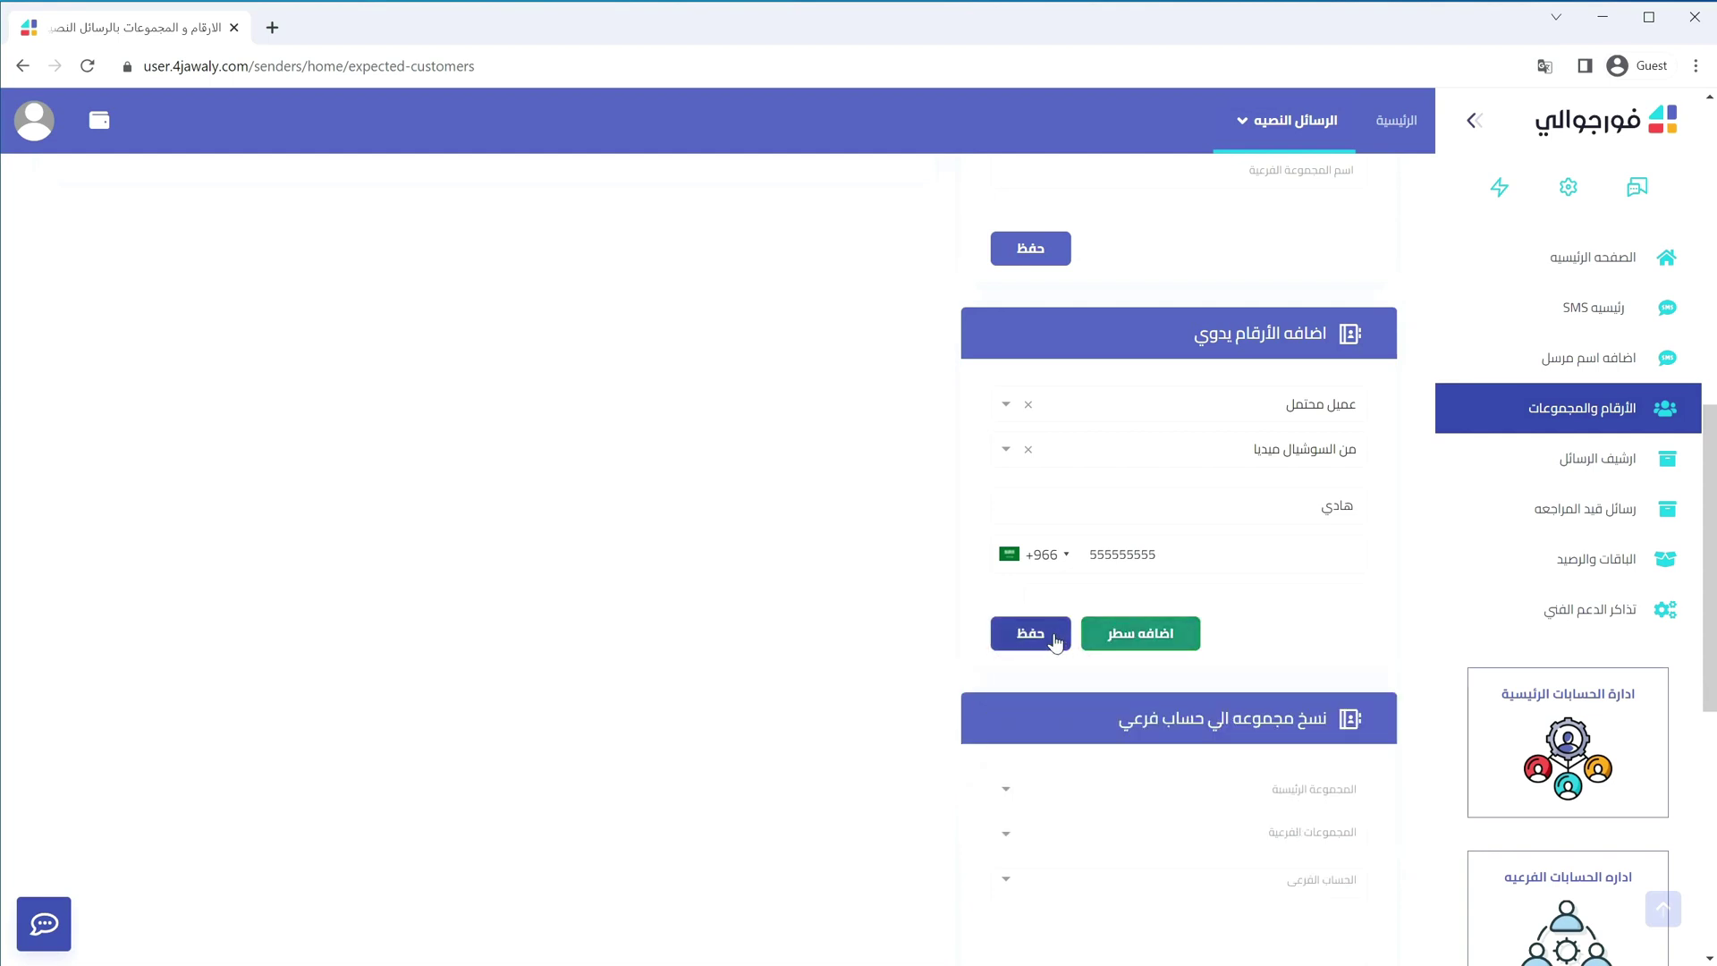
{"action": "left_click", "coordinate": [1027, 637]}
Step: Copy the subgroup من السوشيال ميديا of main group عميل محتمل to the listed sub-account and save
{"action": "left_click_drag", "start_coordinate": [1713, 685], "coordinate": [1712, 387]}
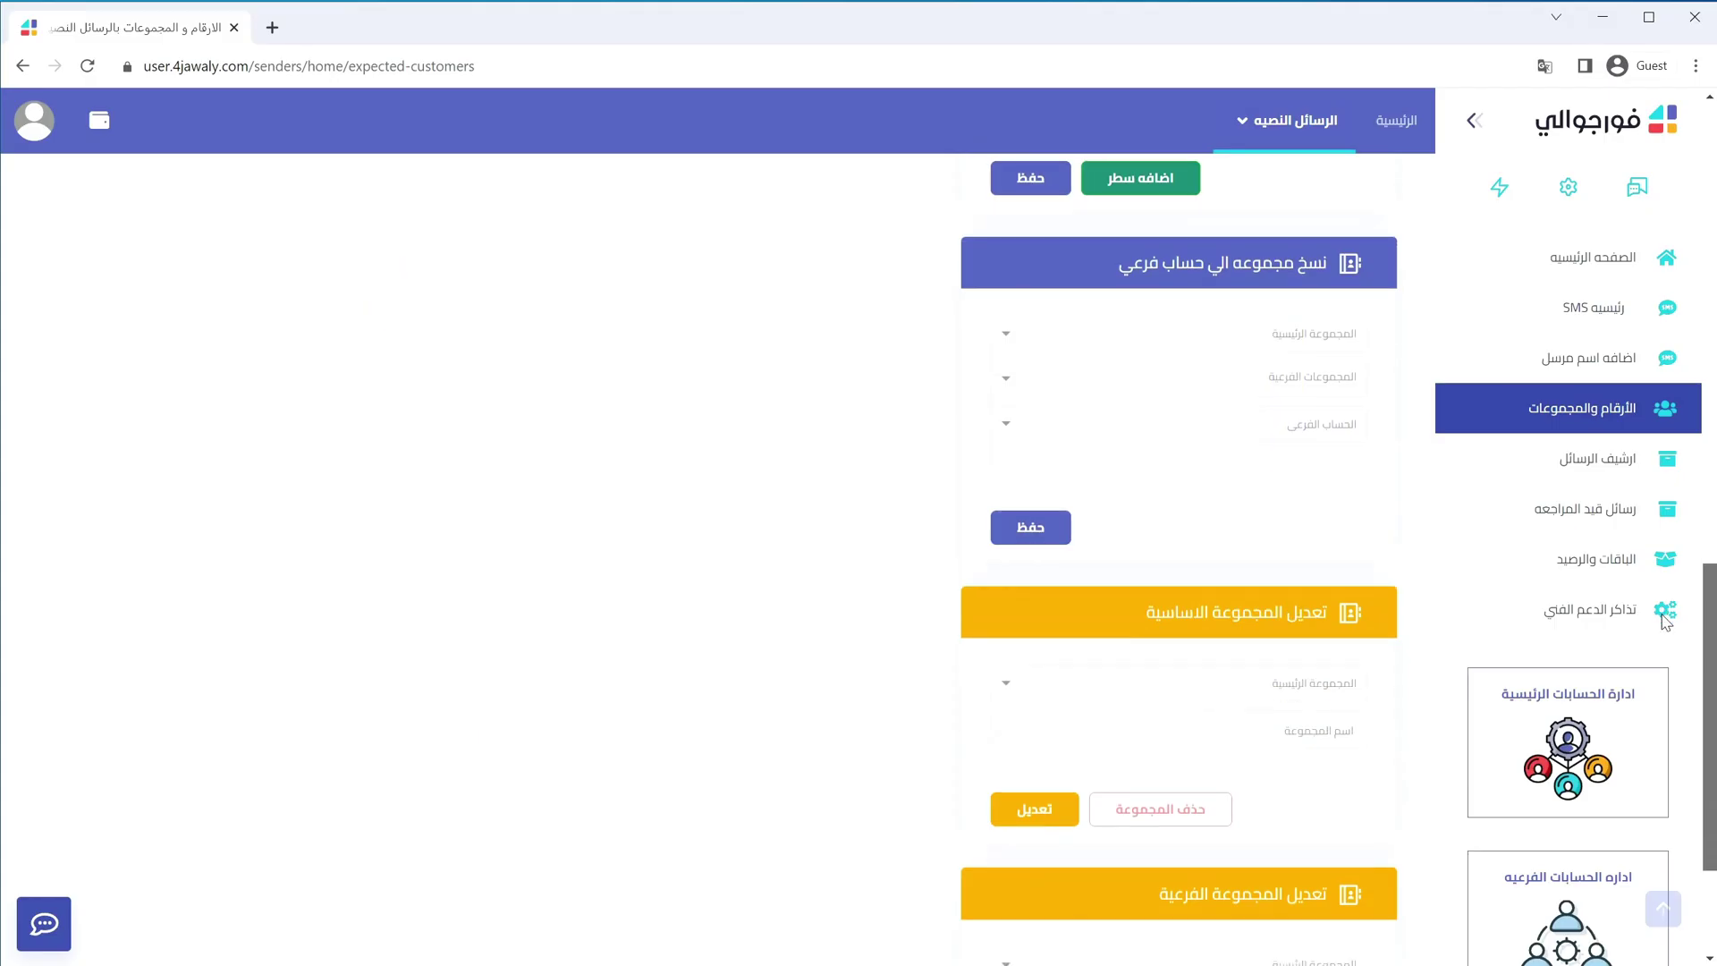
{"action": "scroll", "coordinate": [1179, 536], "scroll_direction": "down", "scroll_amount": 2}
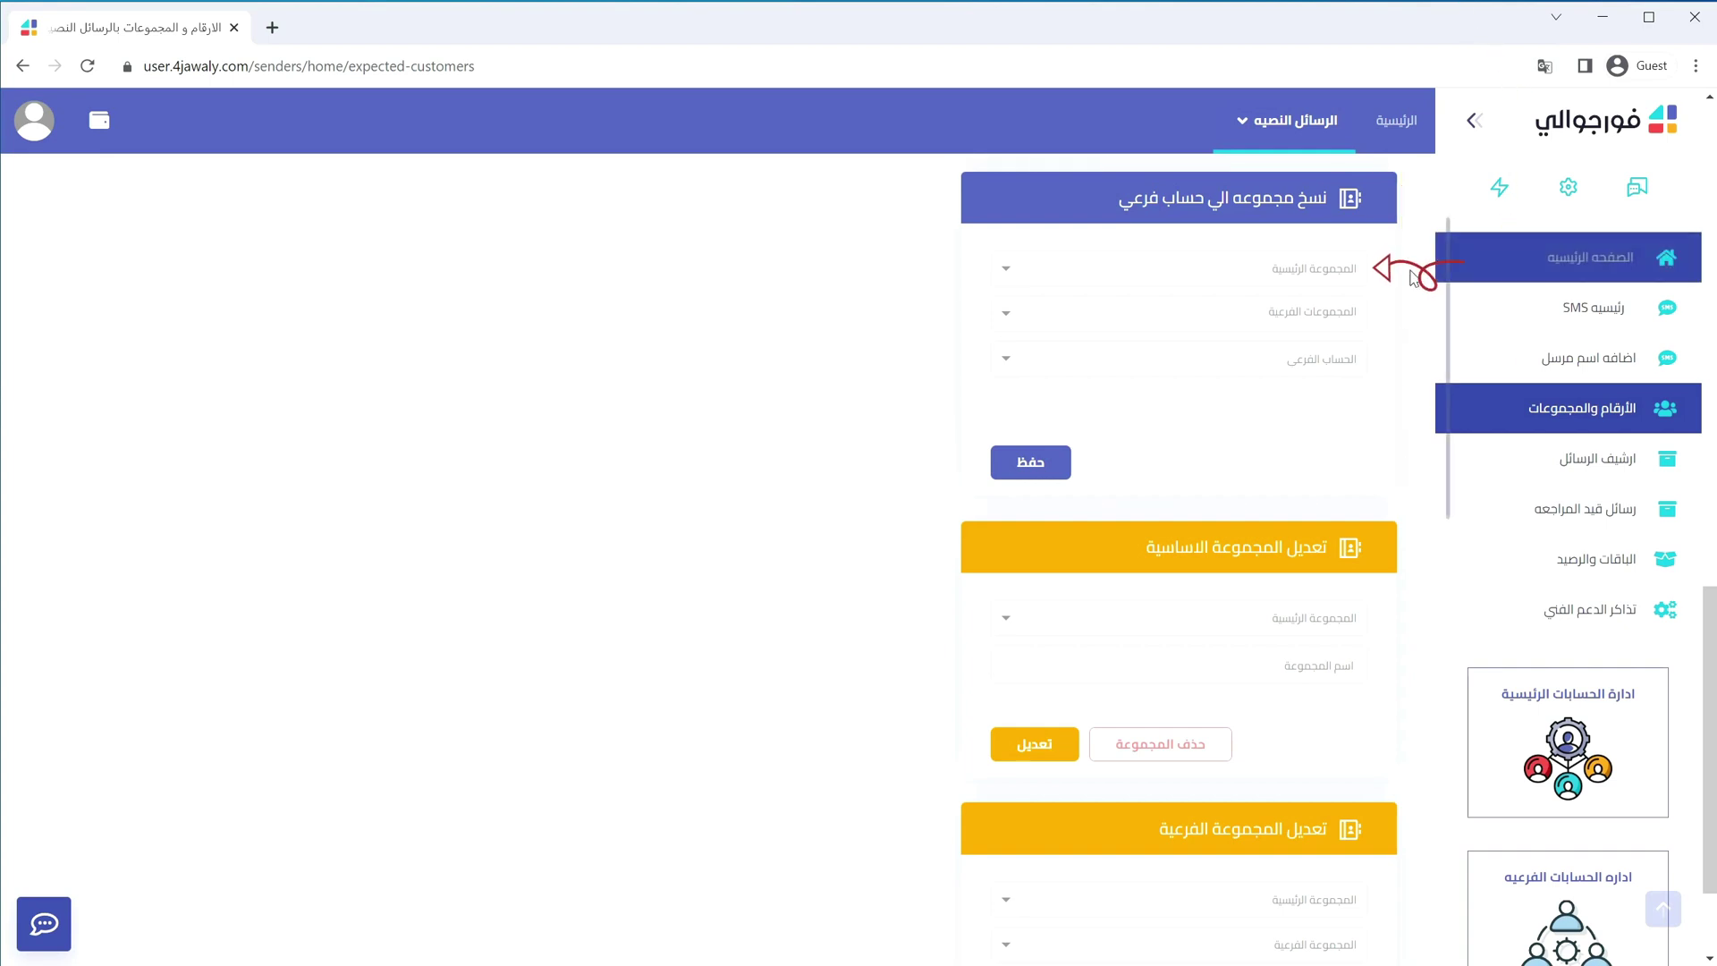
{"action": "left_click", "coordinate": [1317, 267]}
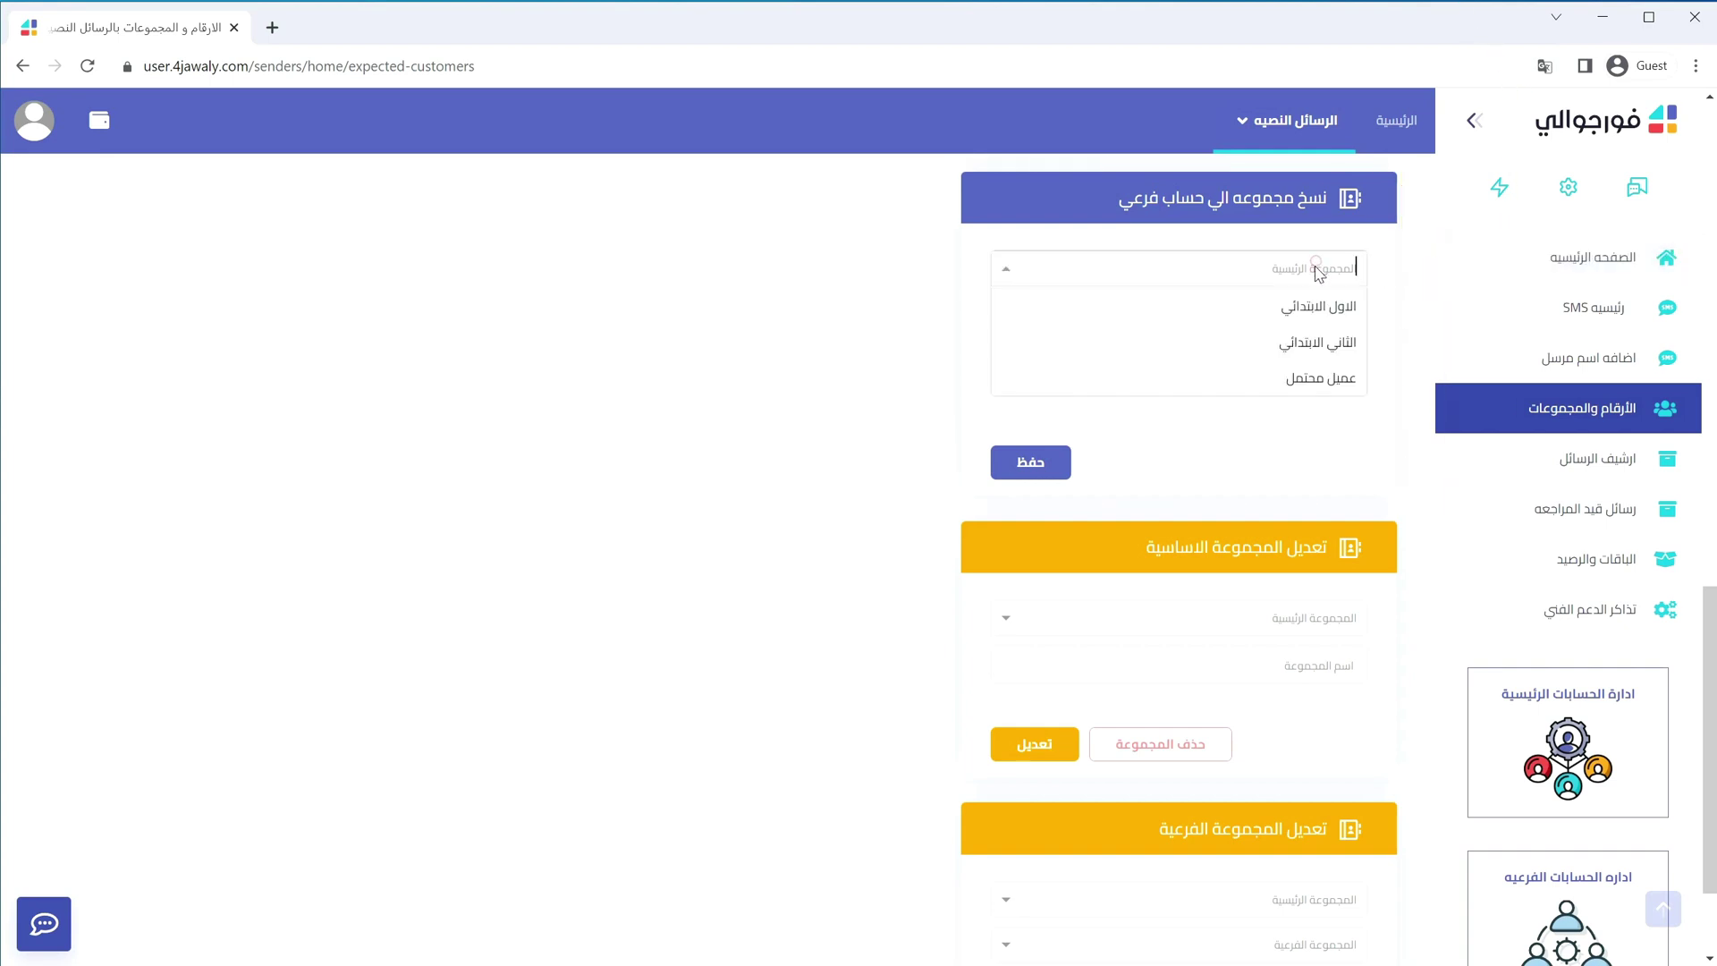
{"action": "left_click", "coordinate": [1316, 381]}
{"action": "left_click", "coordinate": [1334, 314]}
{"action": "left_click", "coordinate": [1339, 350]}
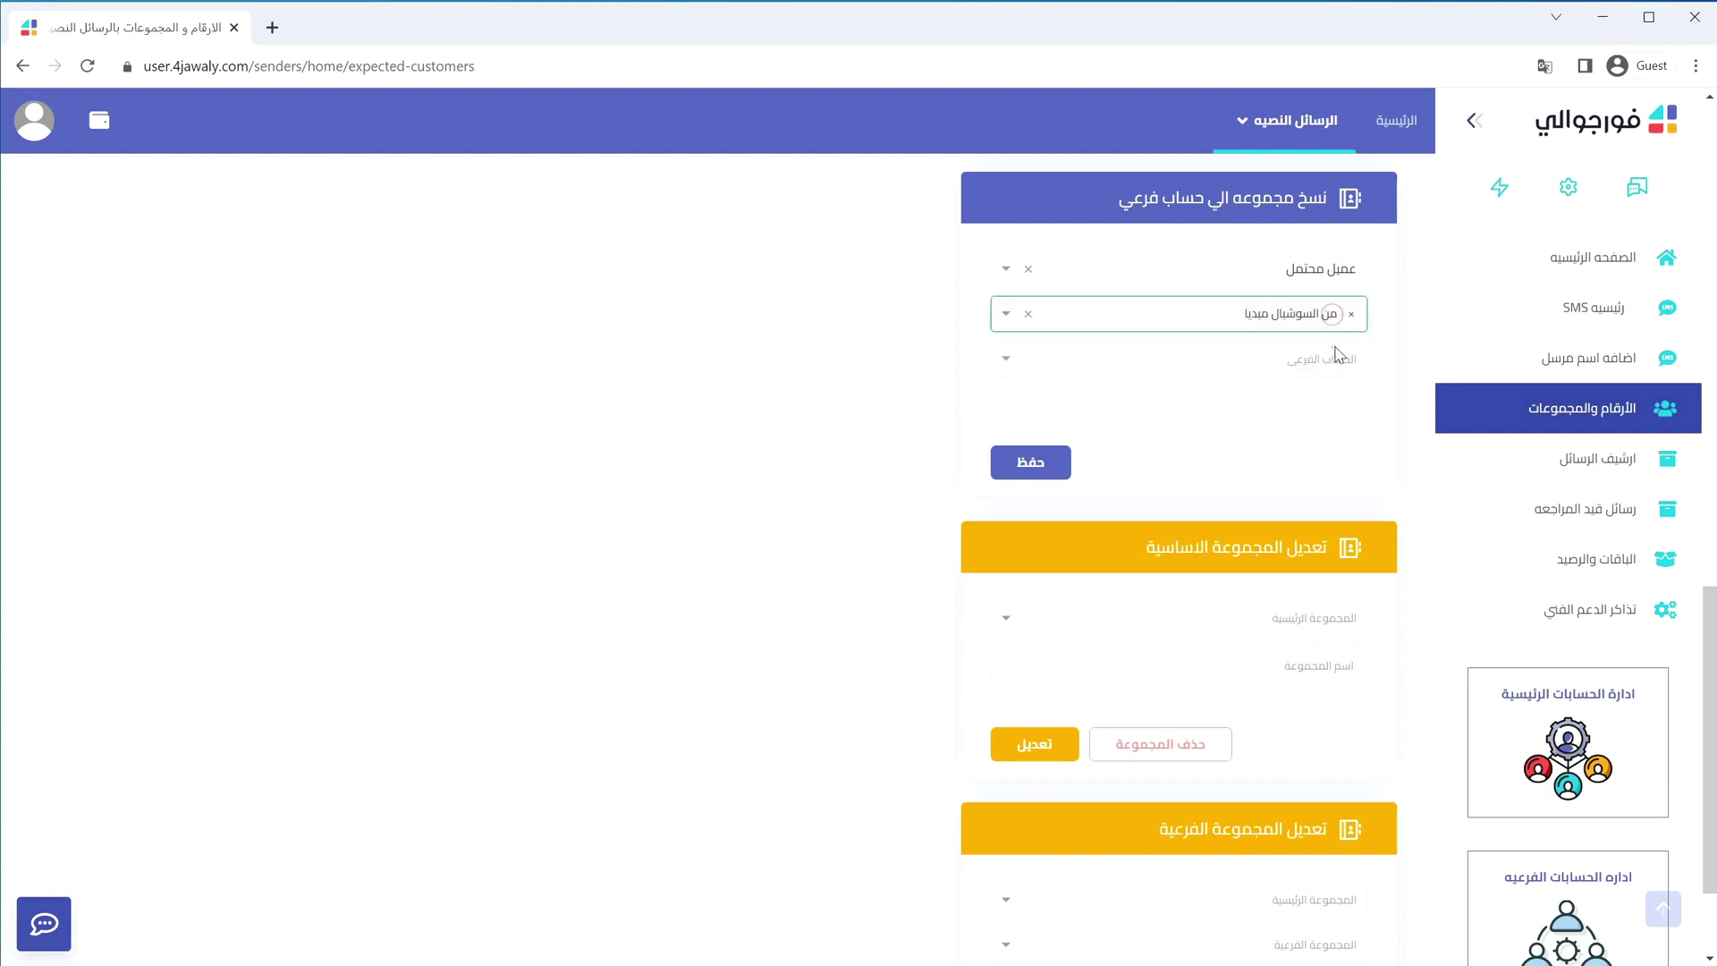
{"action": "left_click", "coordinate": [1320, 397]}
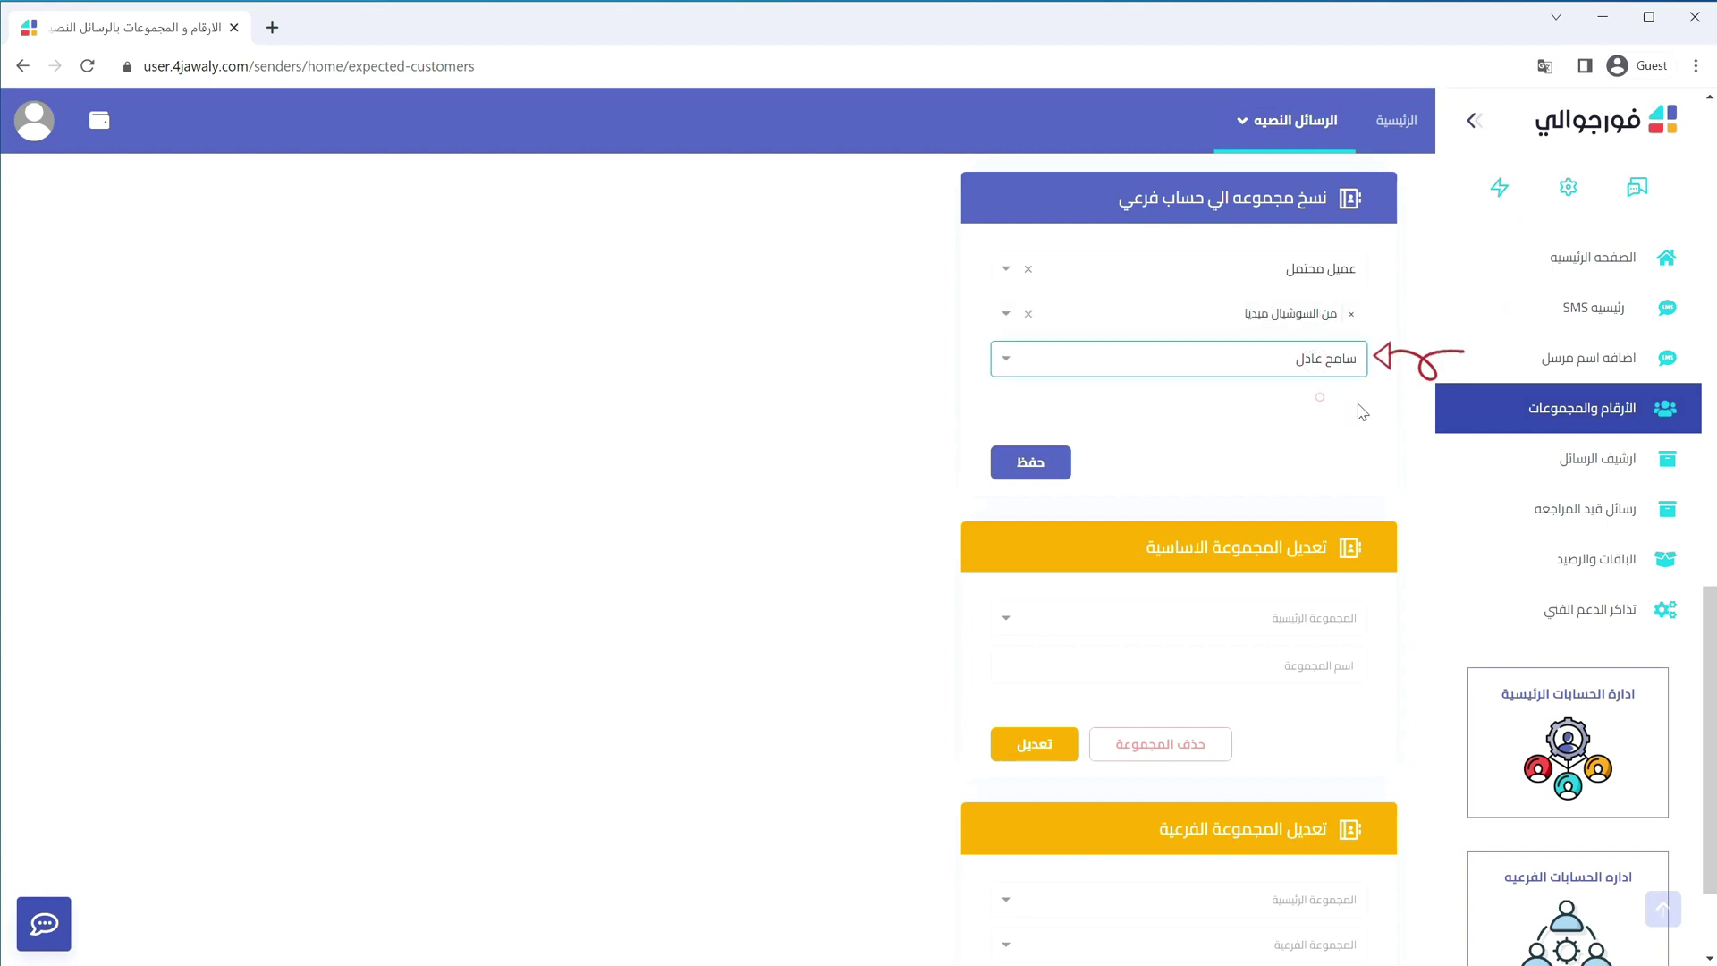
{"action": "left_click", "coordinate": [1357, 407]}
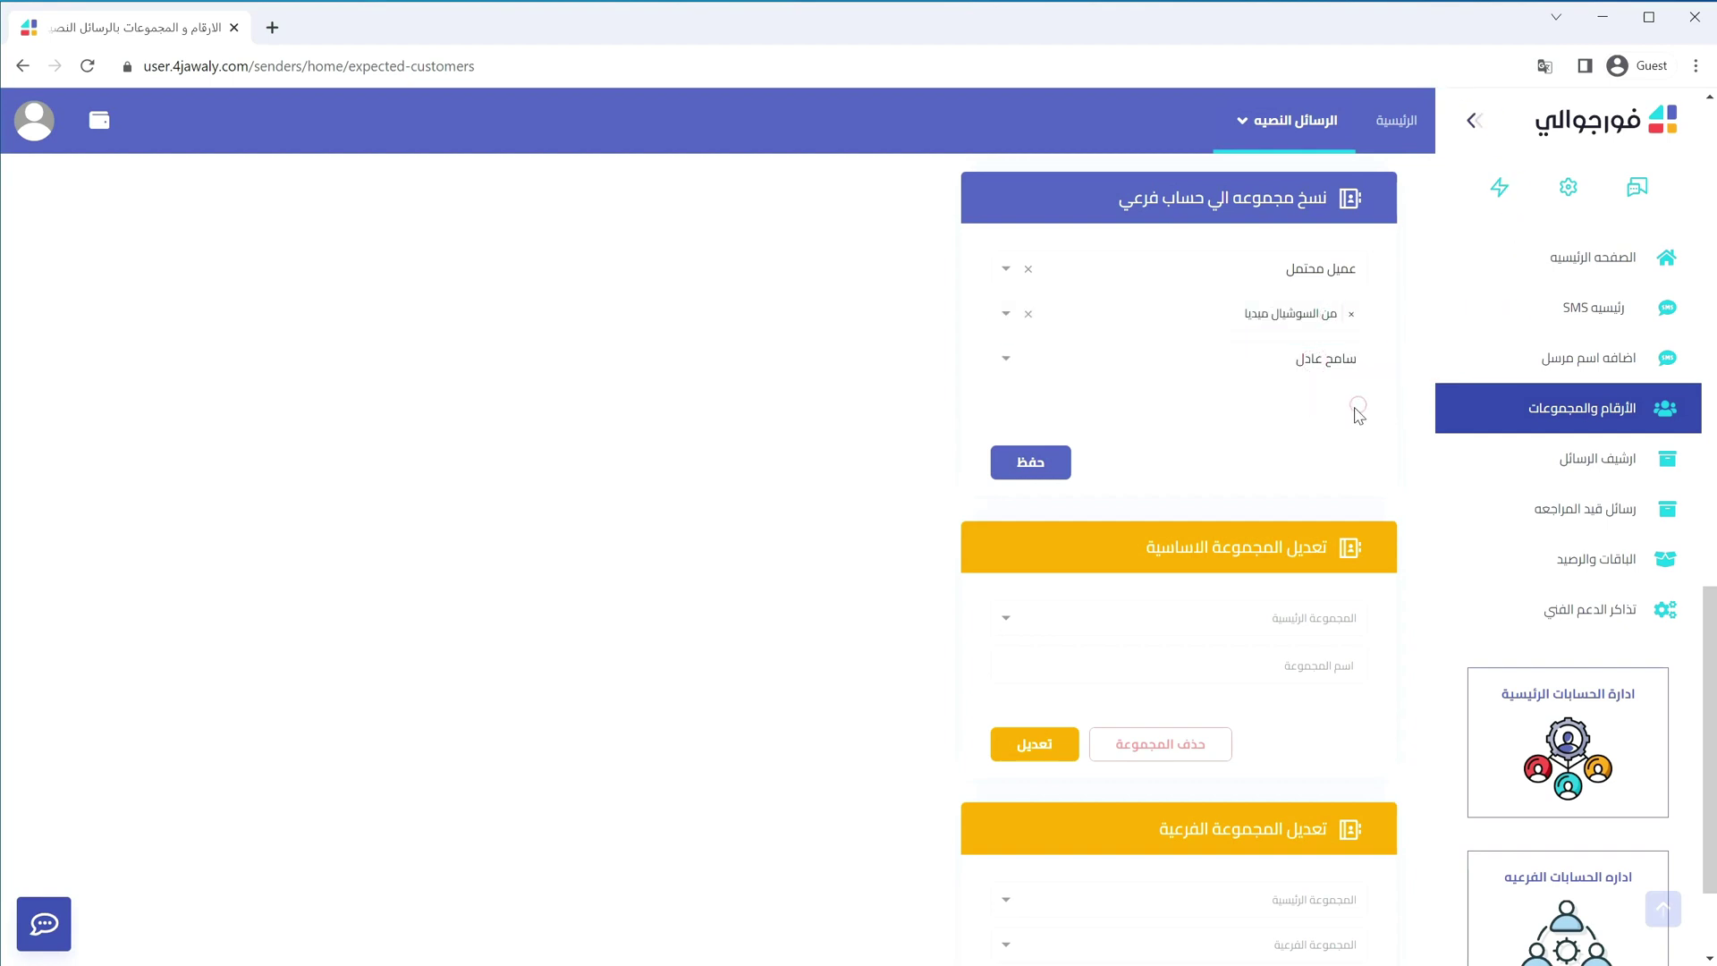
{"action": "left_click", "coordinate": [1030, 461]}
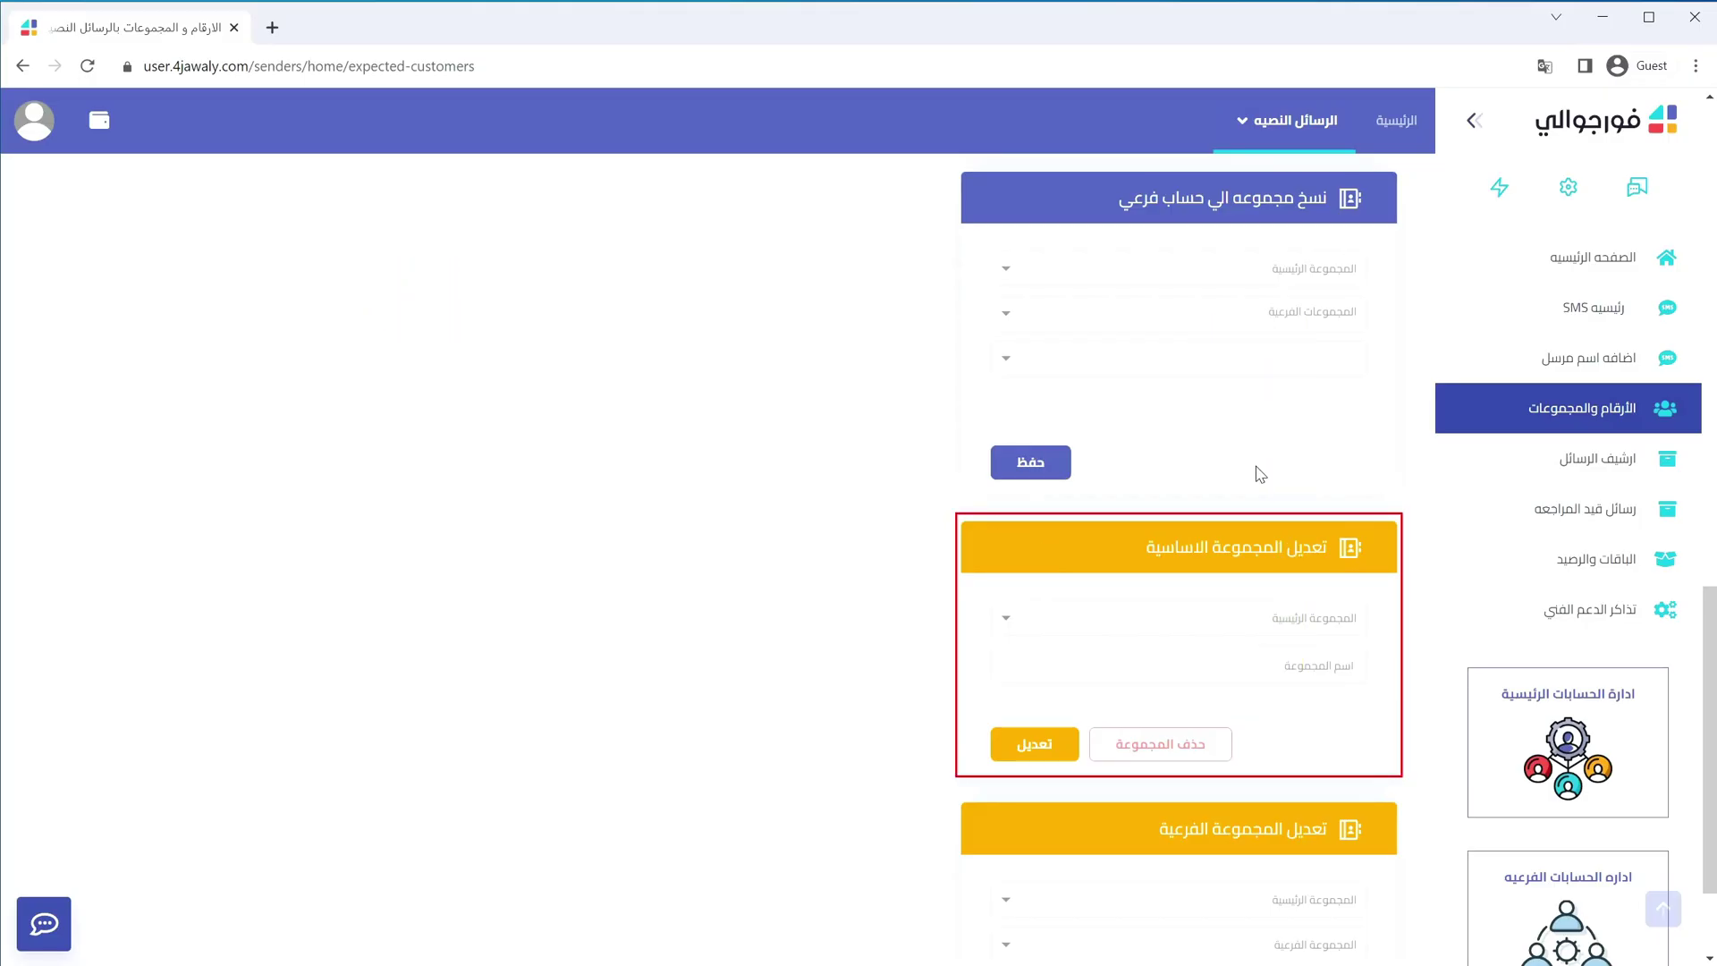
Step: Rename the main group عميل محتمل as عميل جديد
{"action": "left_click", "coordinate": [1322, 618]}
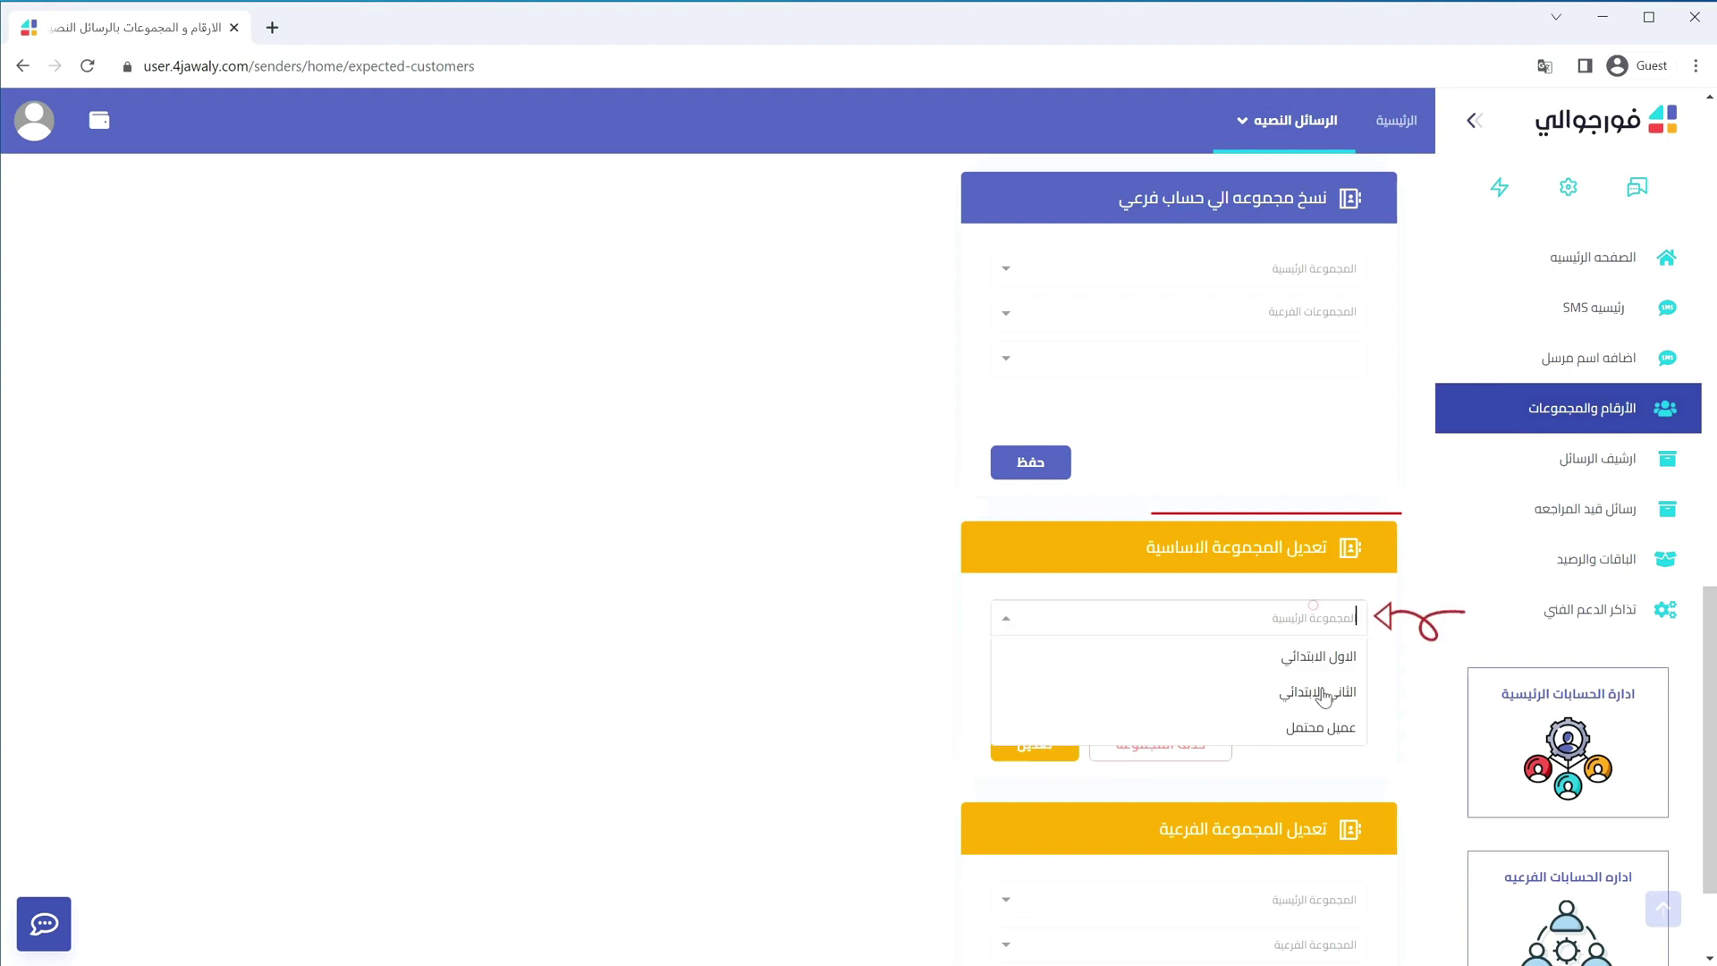
{"action": "left_click", "coordinate": [1325, 721]}
{"action": "left_click", "coordinate": [1315, 664]}
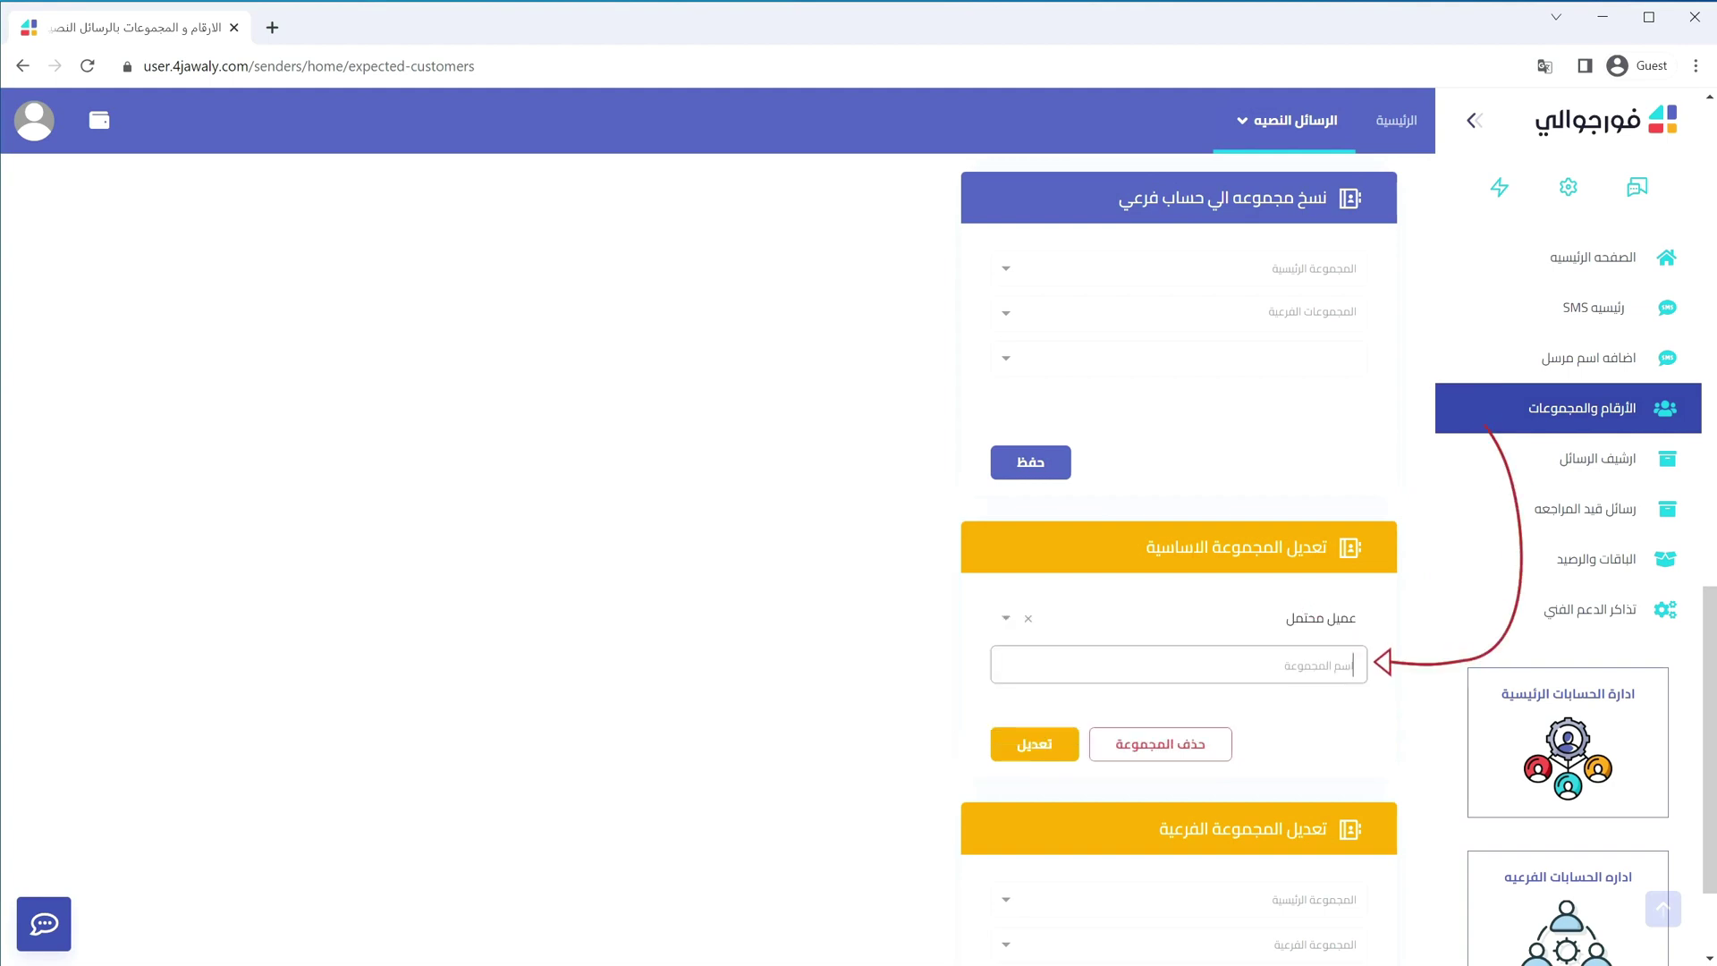
{"action": "type", "text": "عميل جديد"}
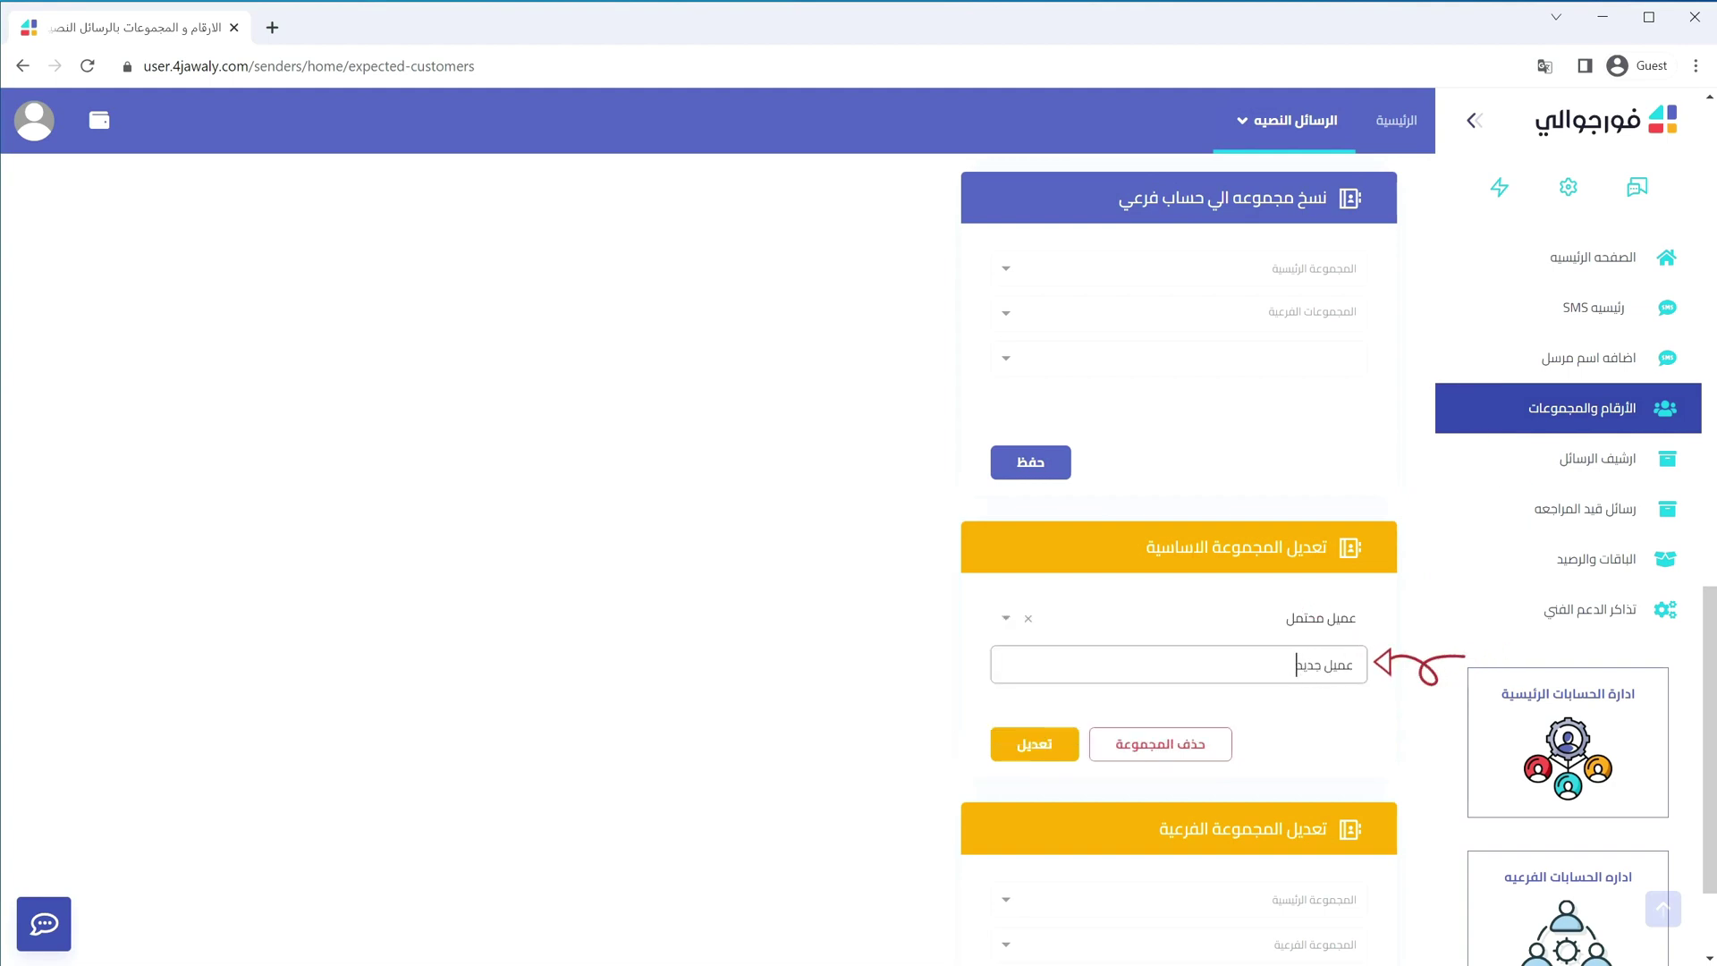
{"action": "left_click", "coordinate": [1033, 744]}
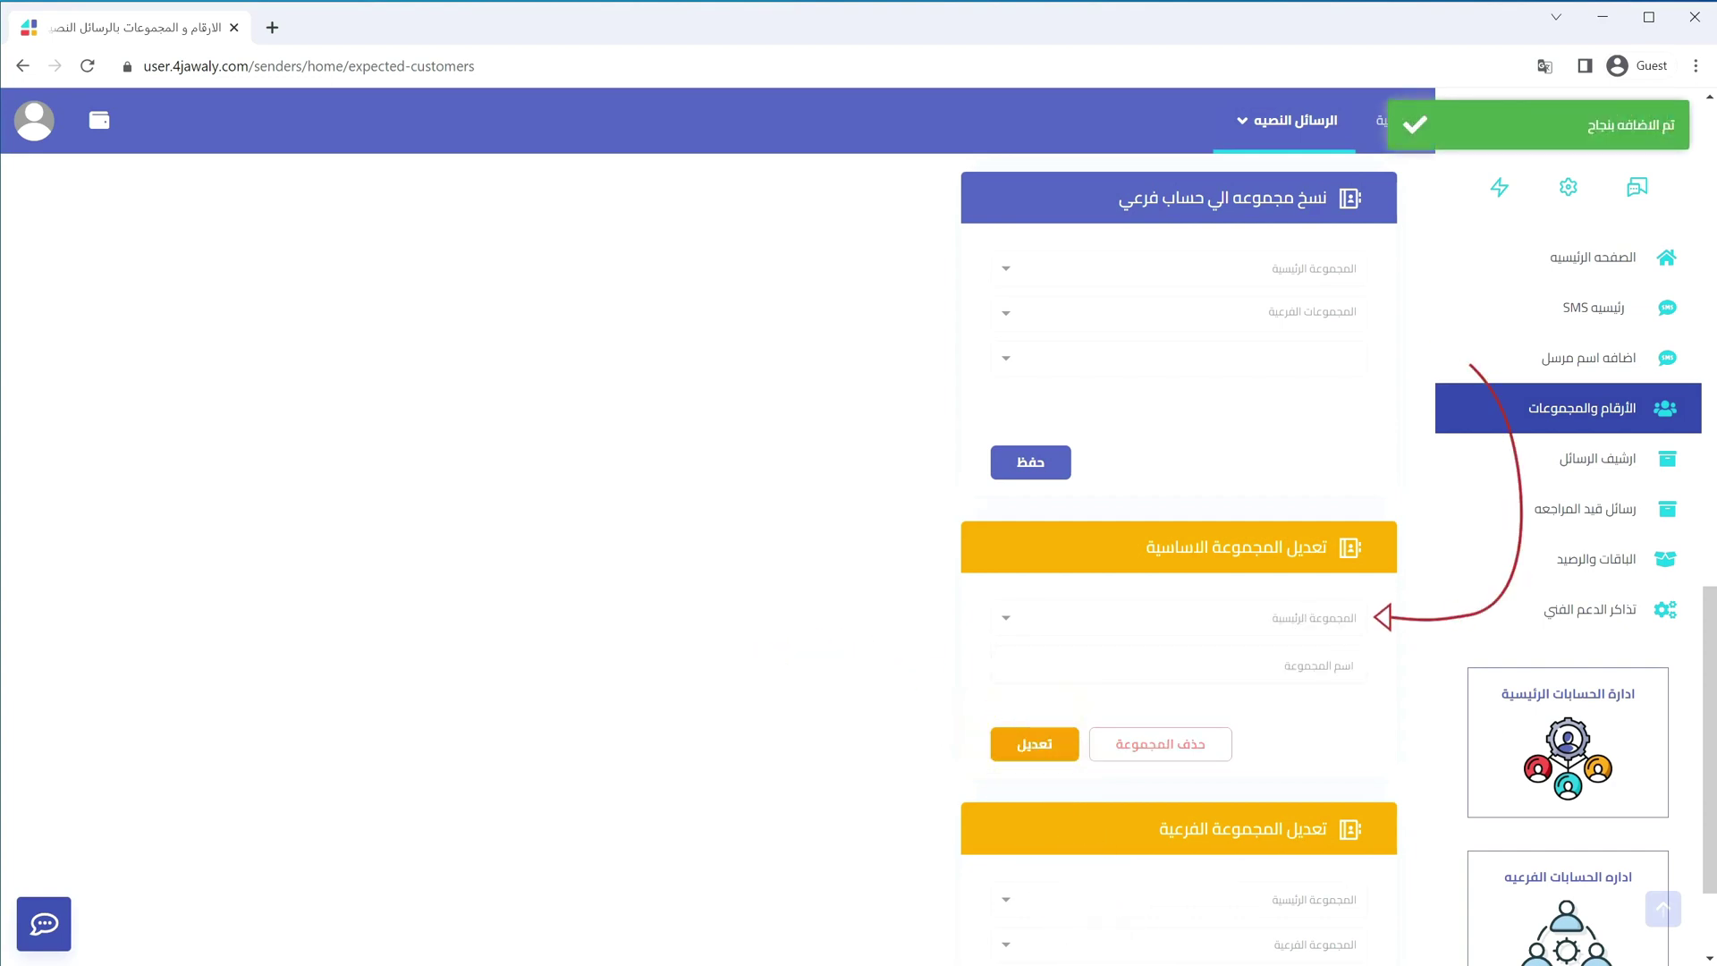
Step: Delete the main group عميل محتمل together with its numbers
{"action": "left_click", "coordinate": [1323, 626]}
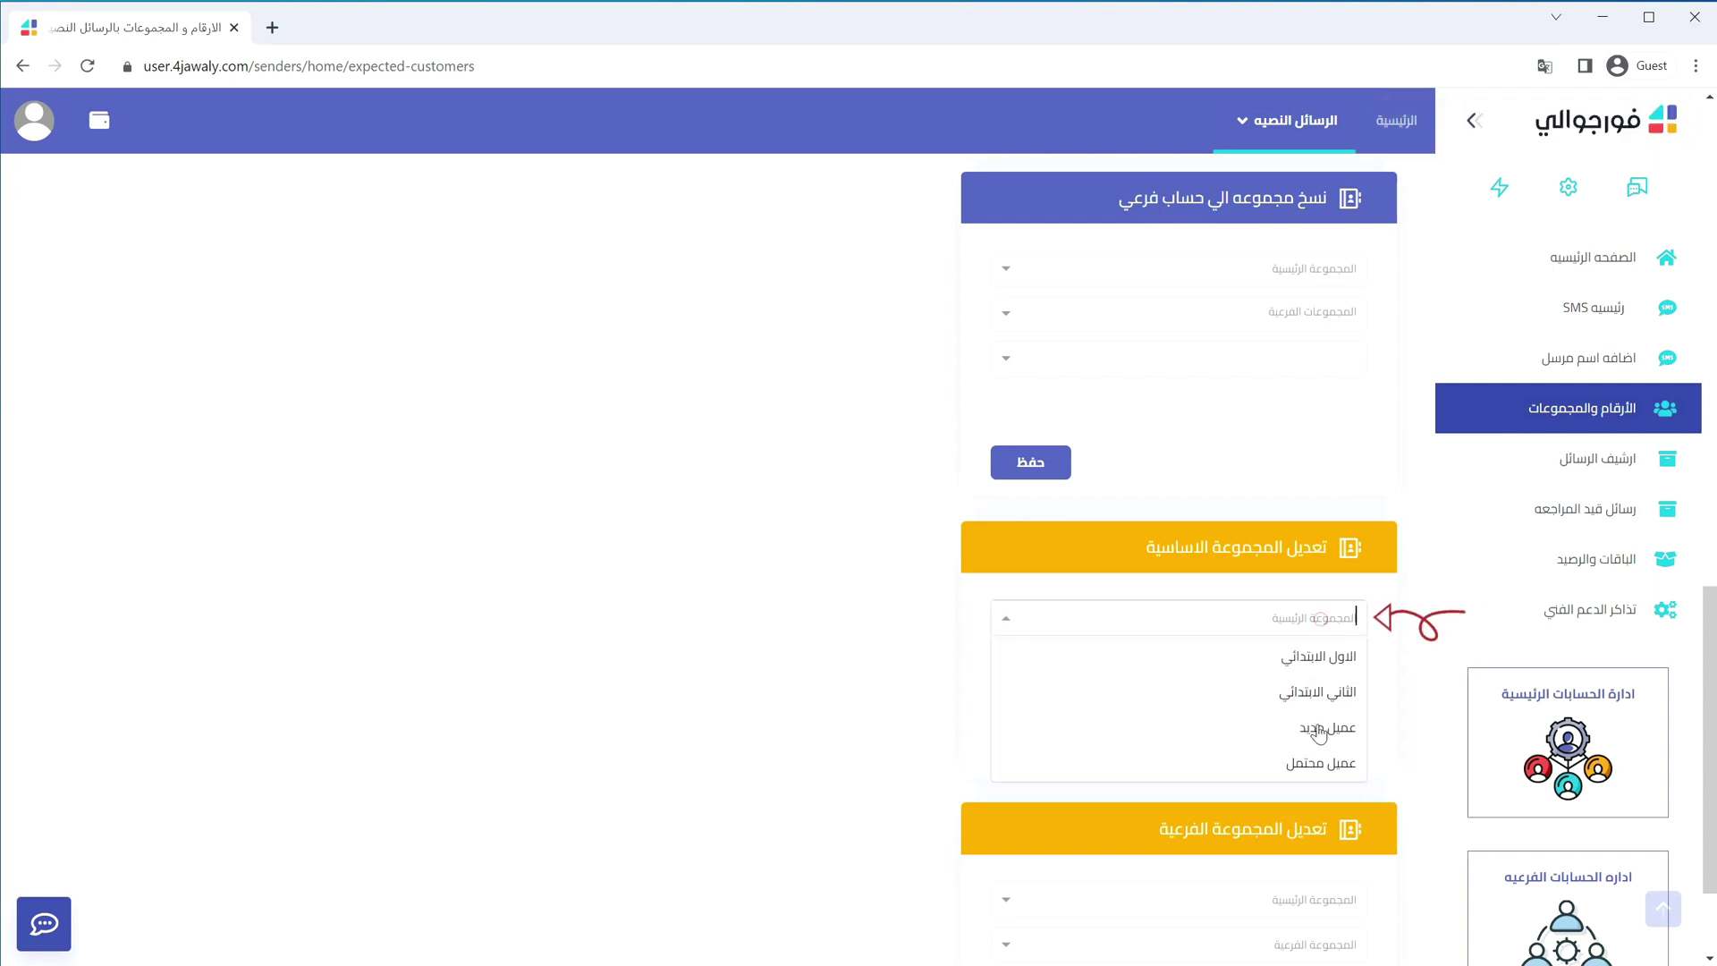
{"action": "left_click", "coordinate": [1327, 767]}
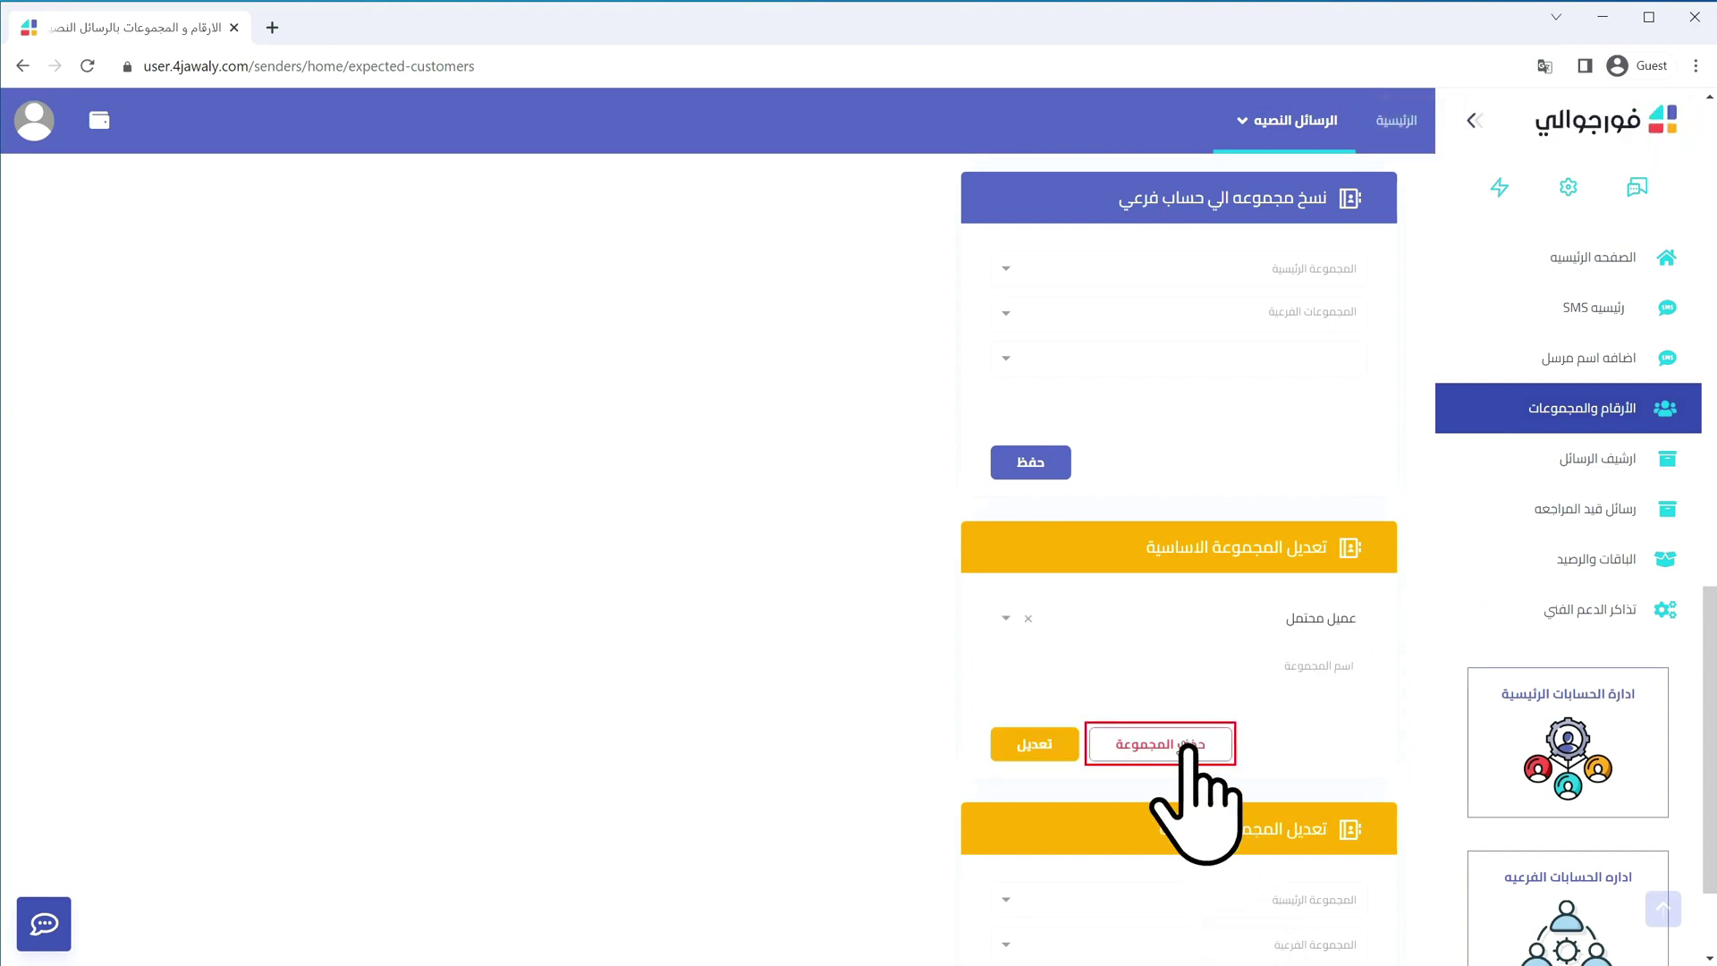
{"action": "left_click", "coordinate": [1198, 744]}
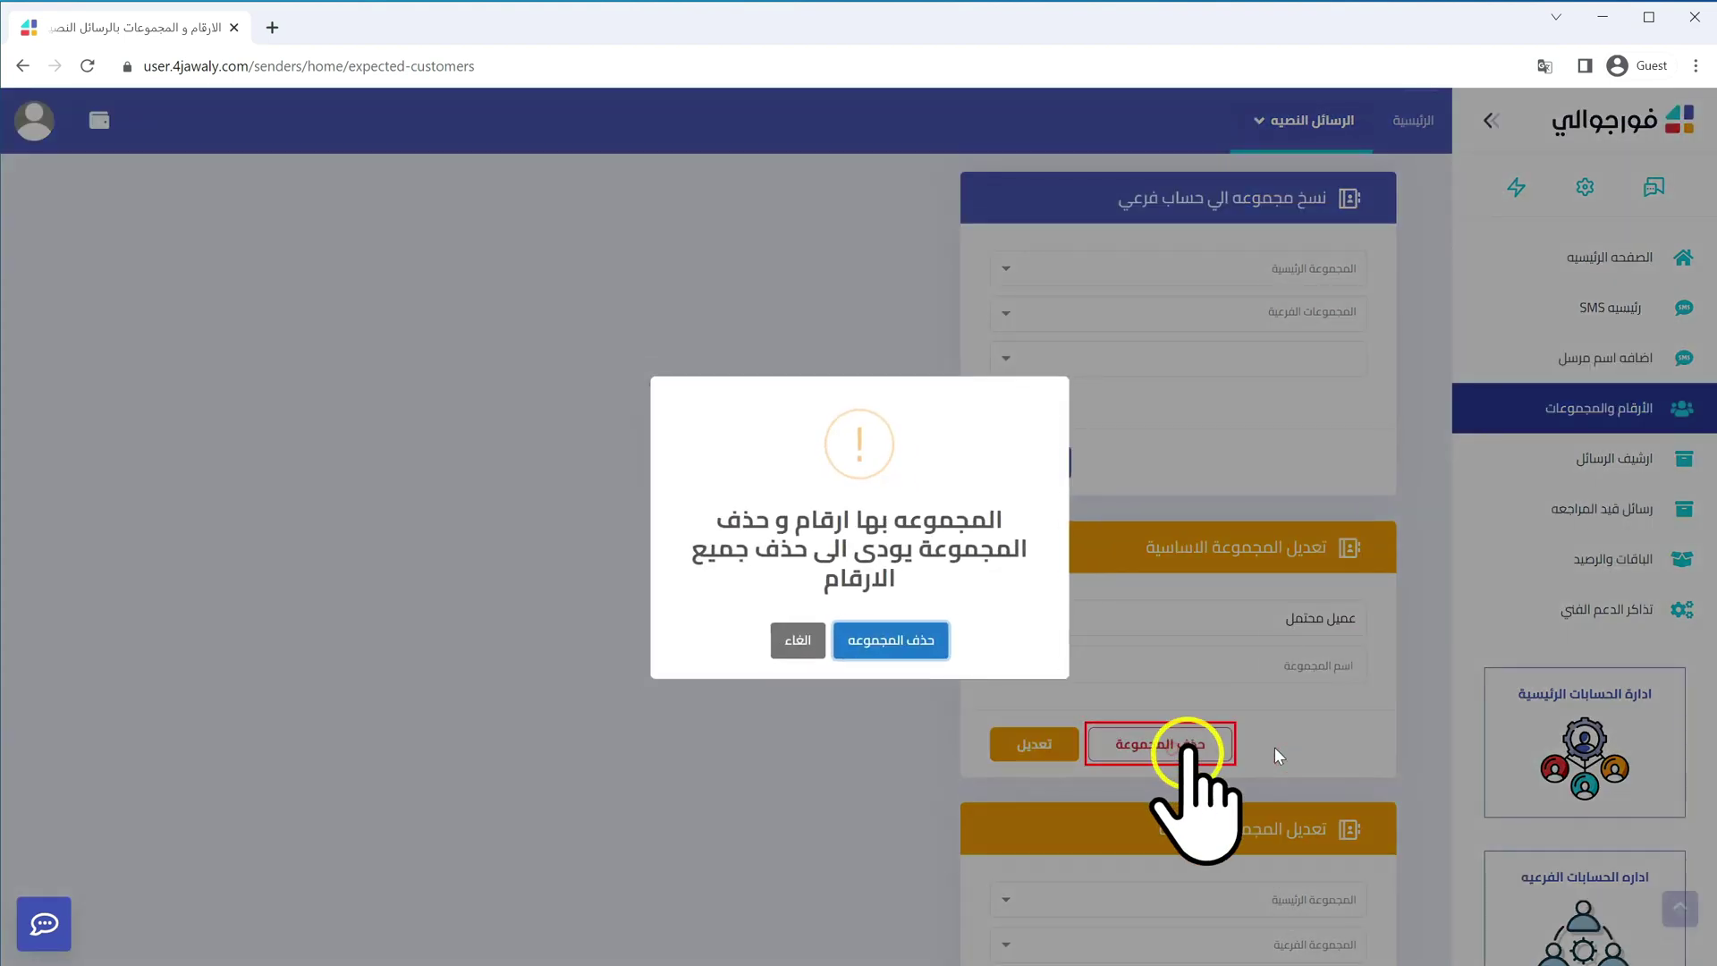
{"action": "left_click", "coordinate": [912, 647]}
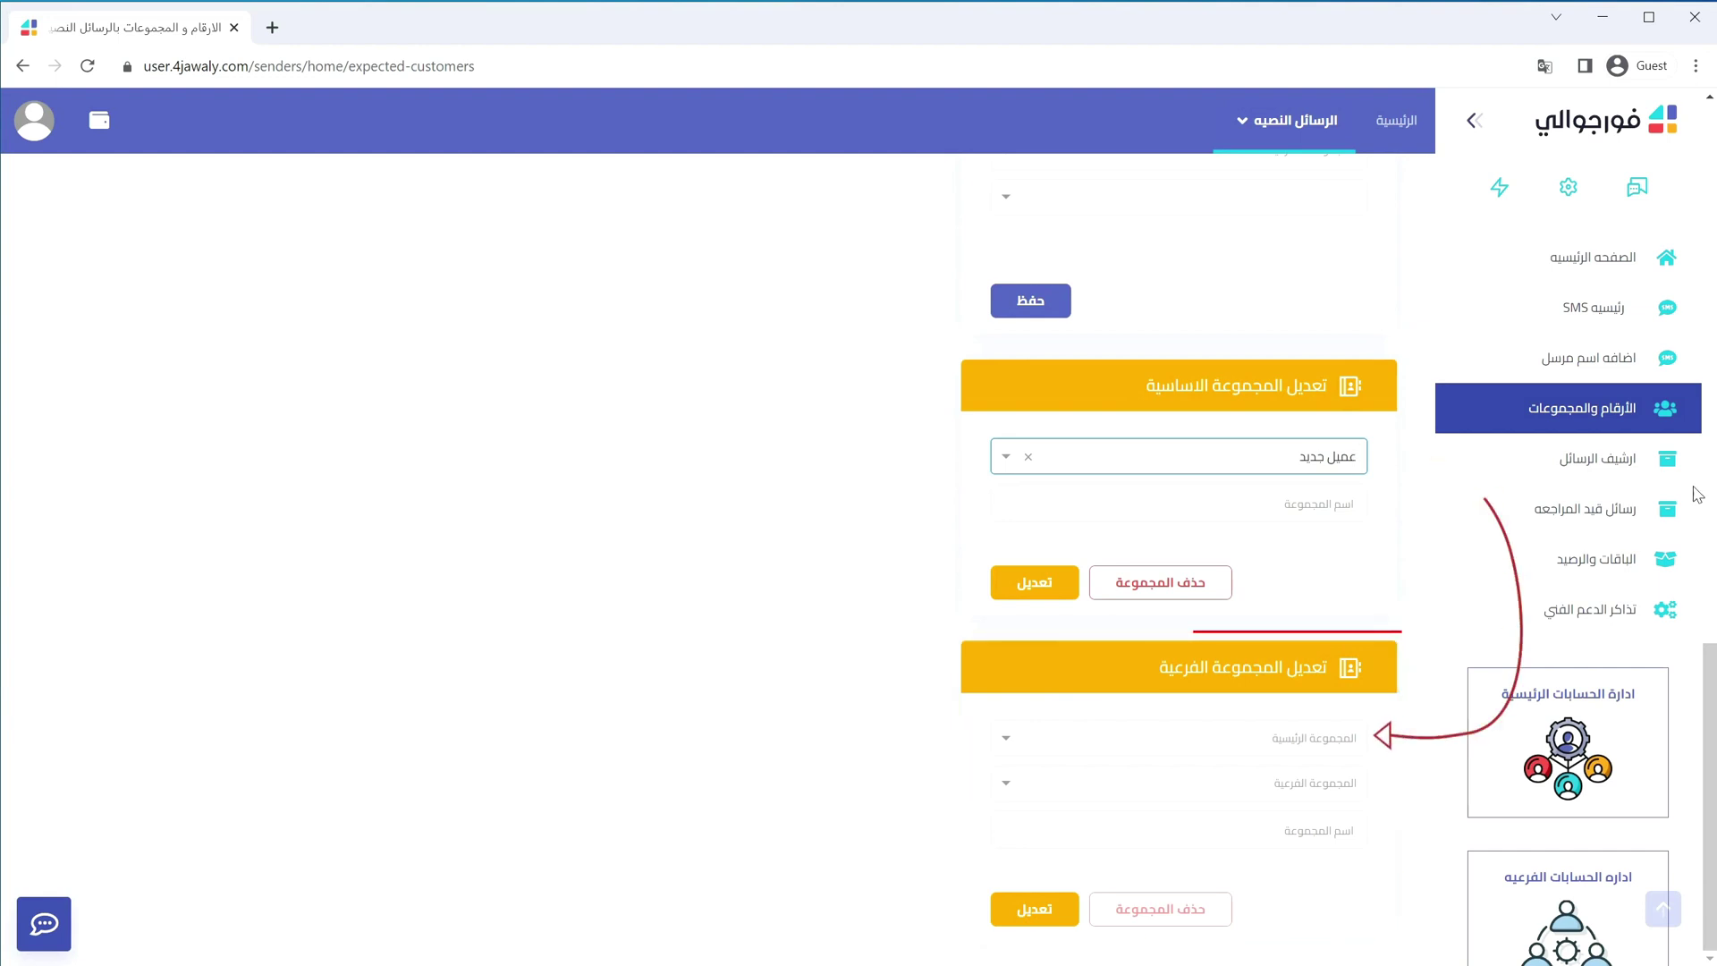
Step: Rename the subgroup من السوشيال ميديا under main group عميل جديد as التواصل الاجتماعي
{"action": "left_click", "coordinate": [1342, 740]}
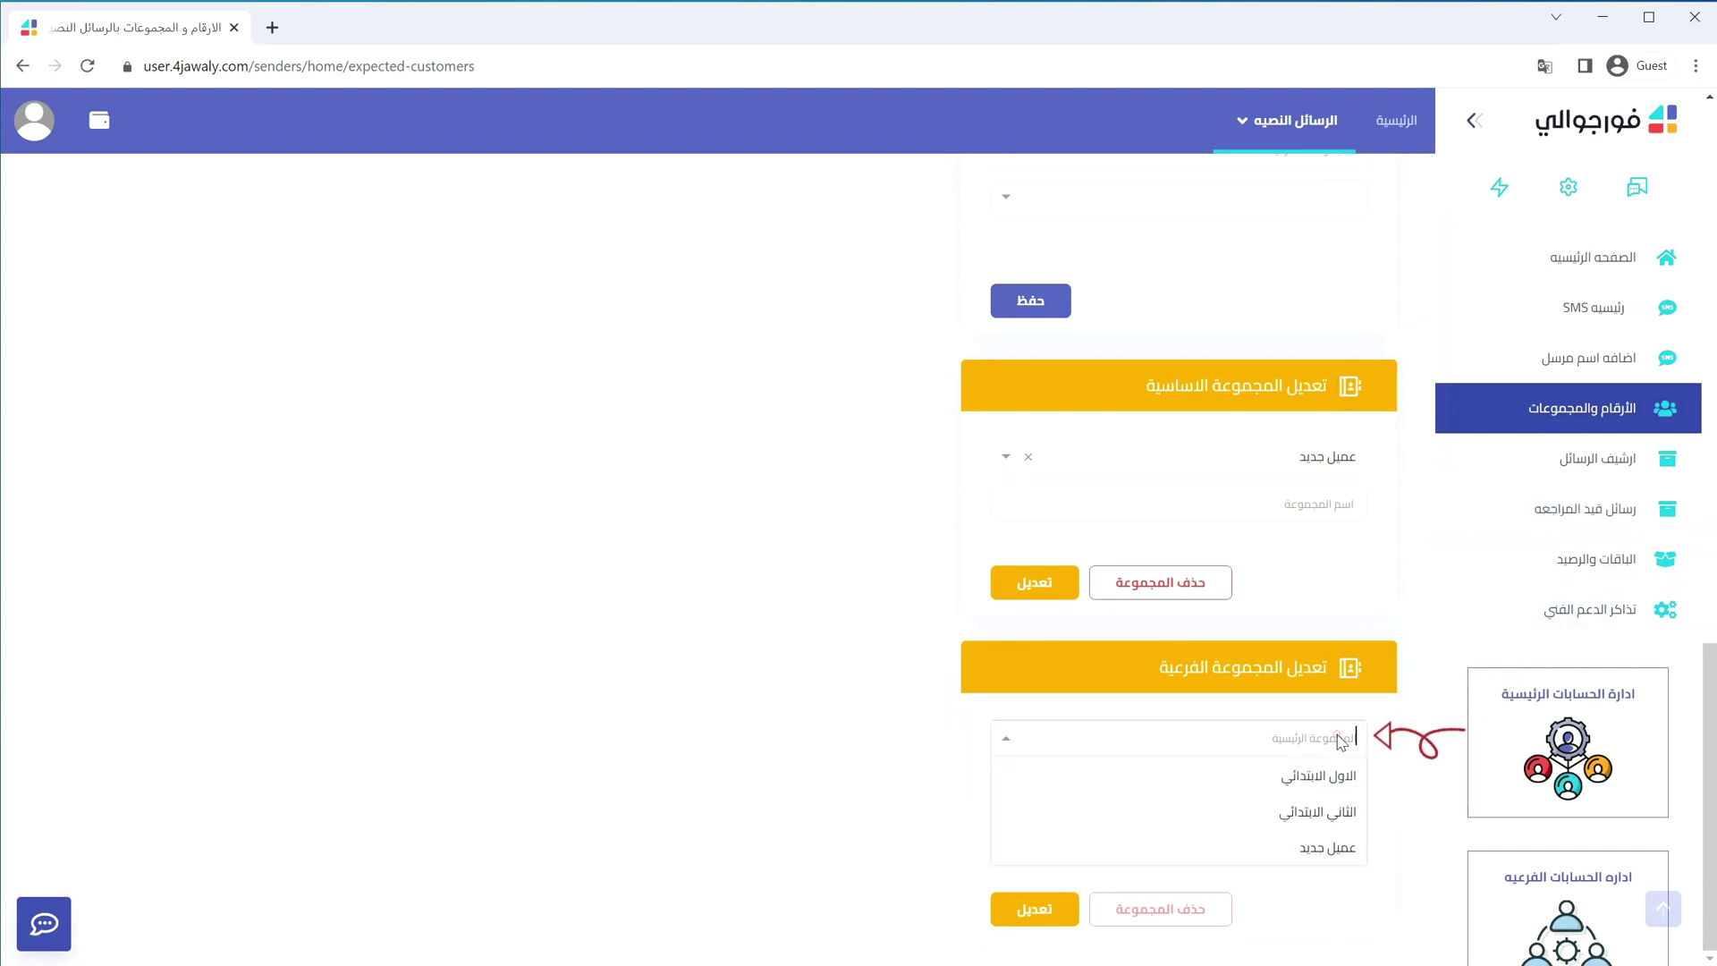
{"action": "left_click", "coordinate": [1337, 850]}
{"action": "left_click", "coordinate": [1351, 793]}
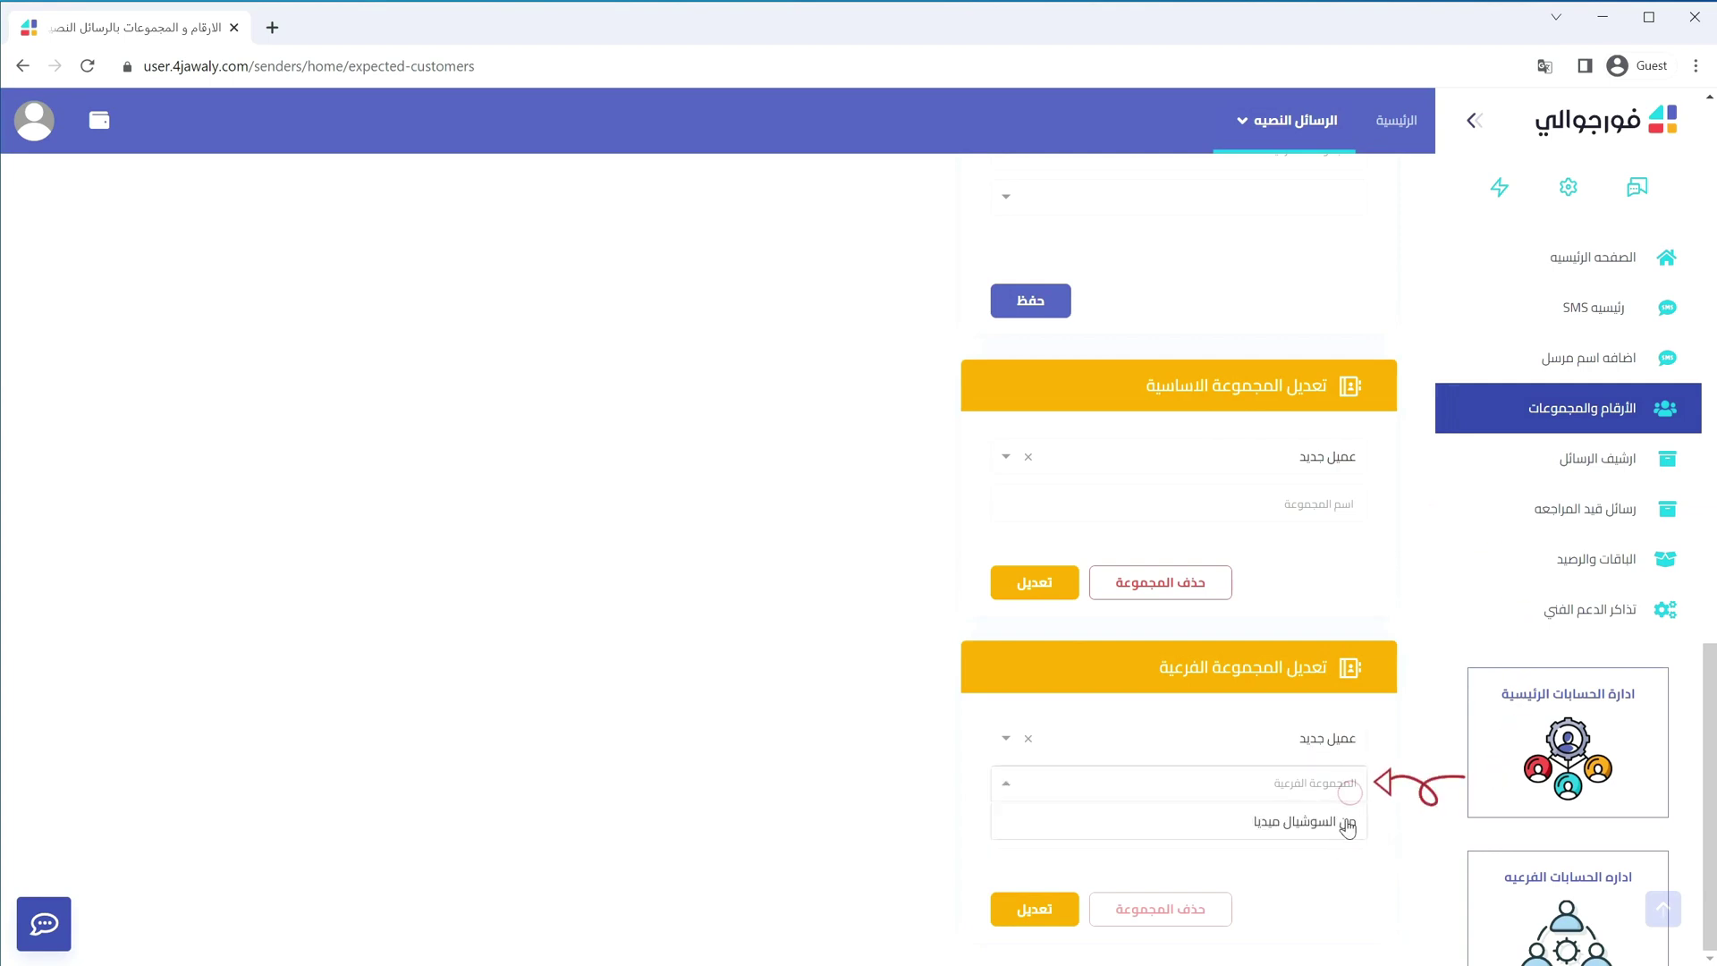
{"action": "left_click", "coordinate": [1348, 822]}
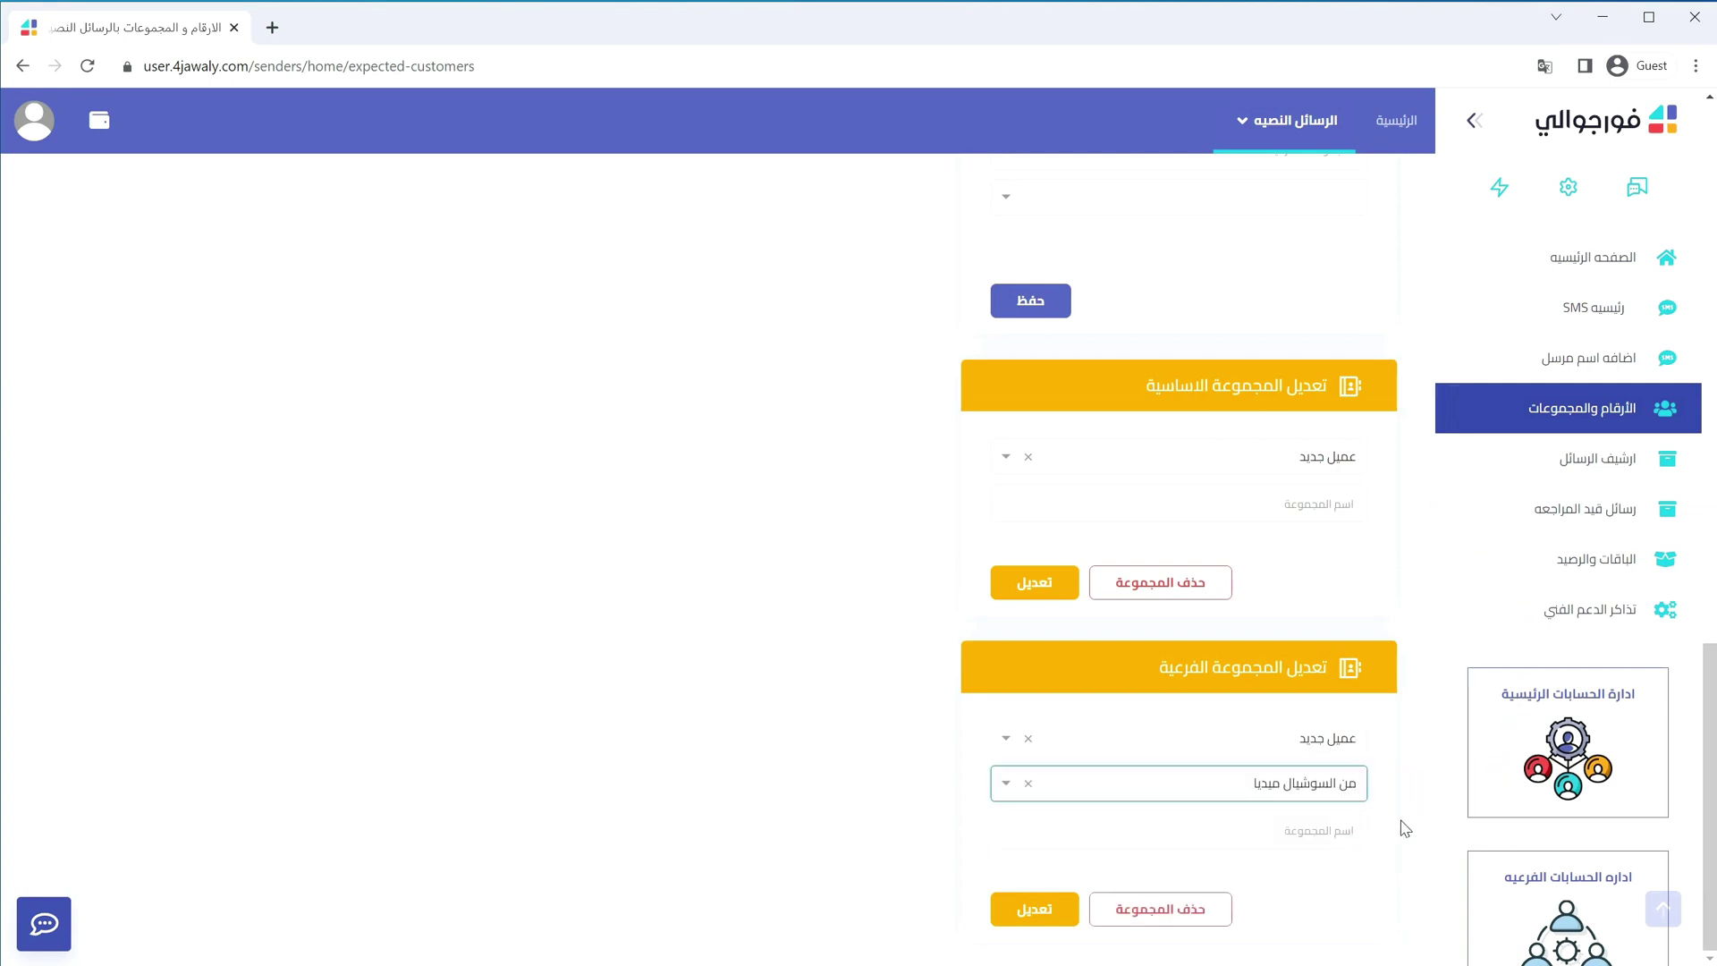
{"action": "left_click", "coordinate": [1356, 820]}
{"action": "type", "text": "الت"}
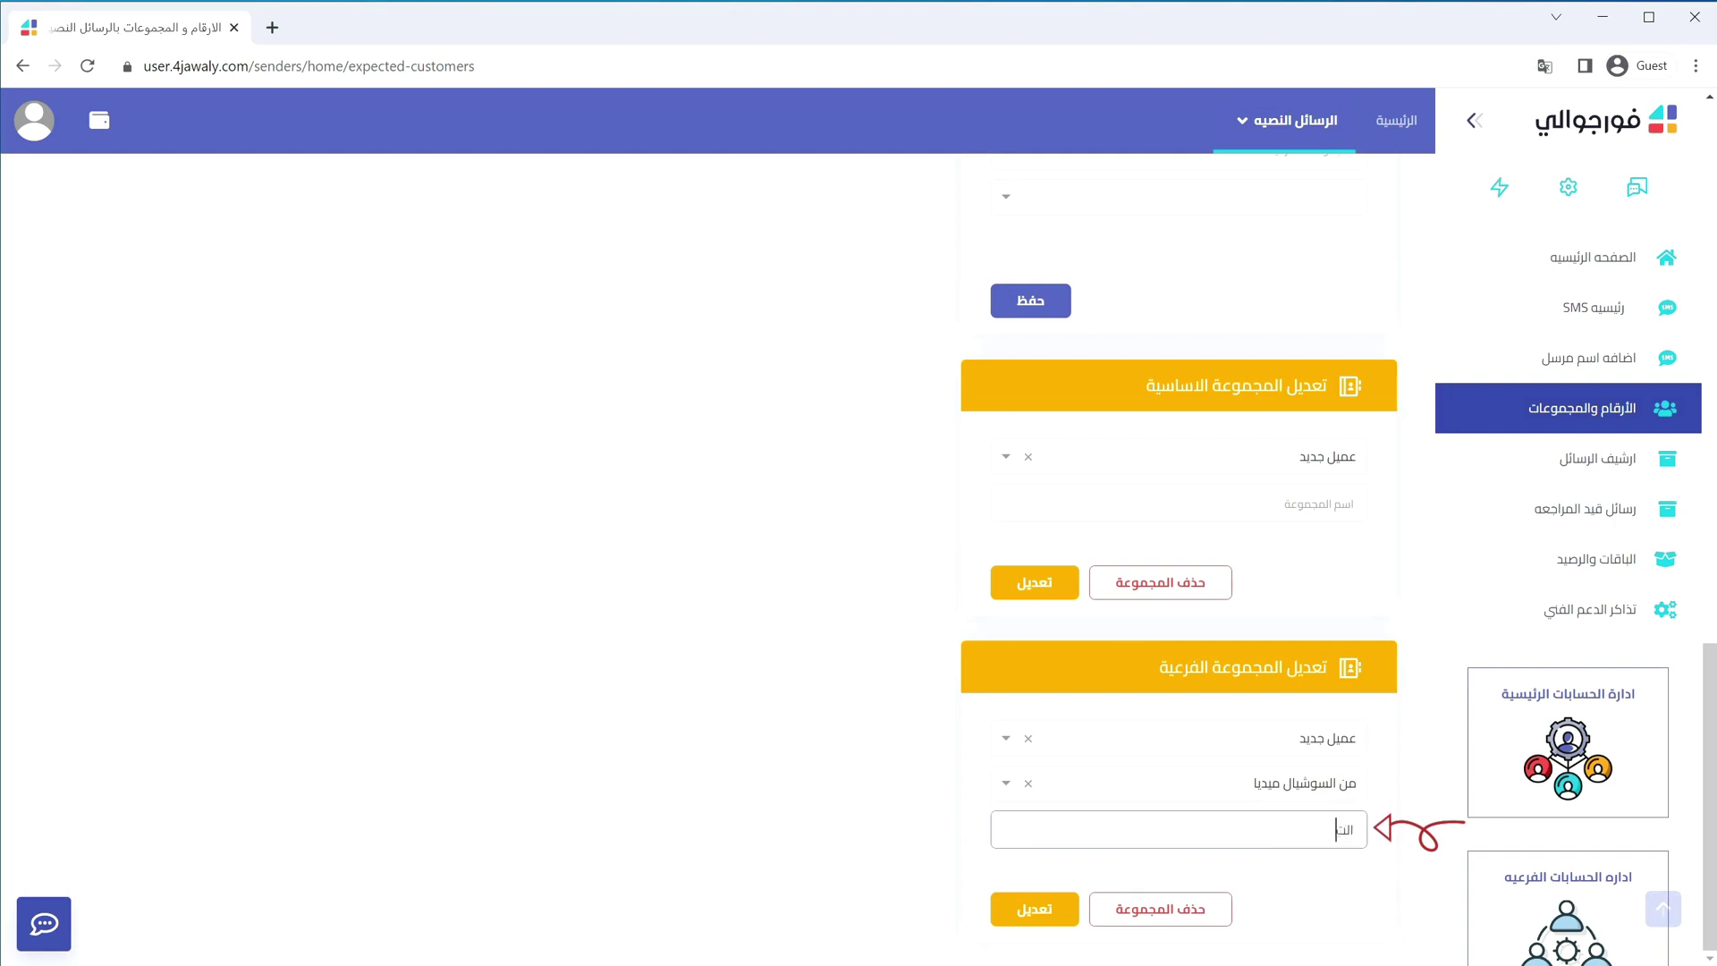
{"action": "type", "text": "واصل الاجتماعي"}
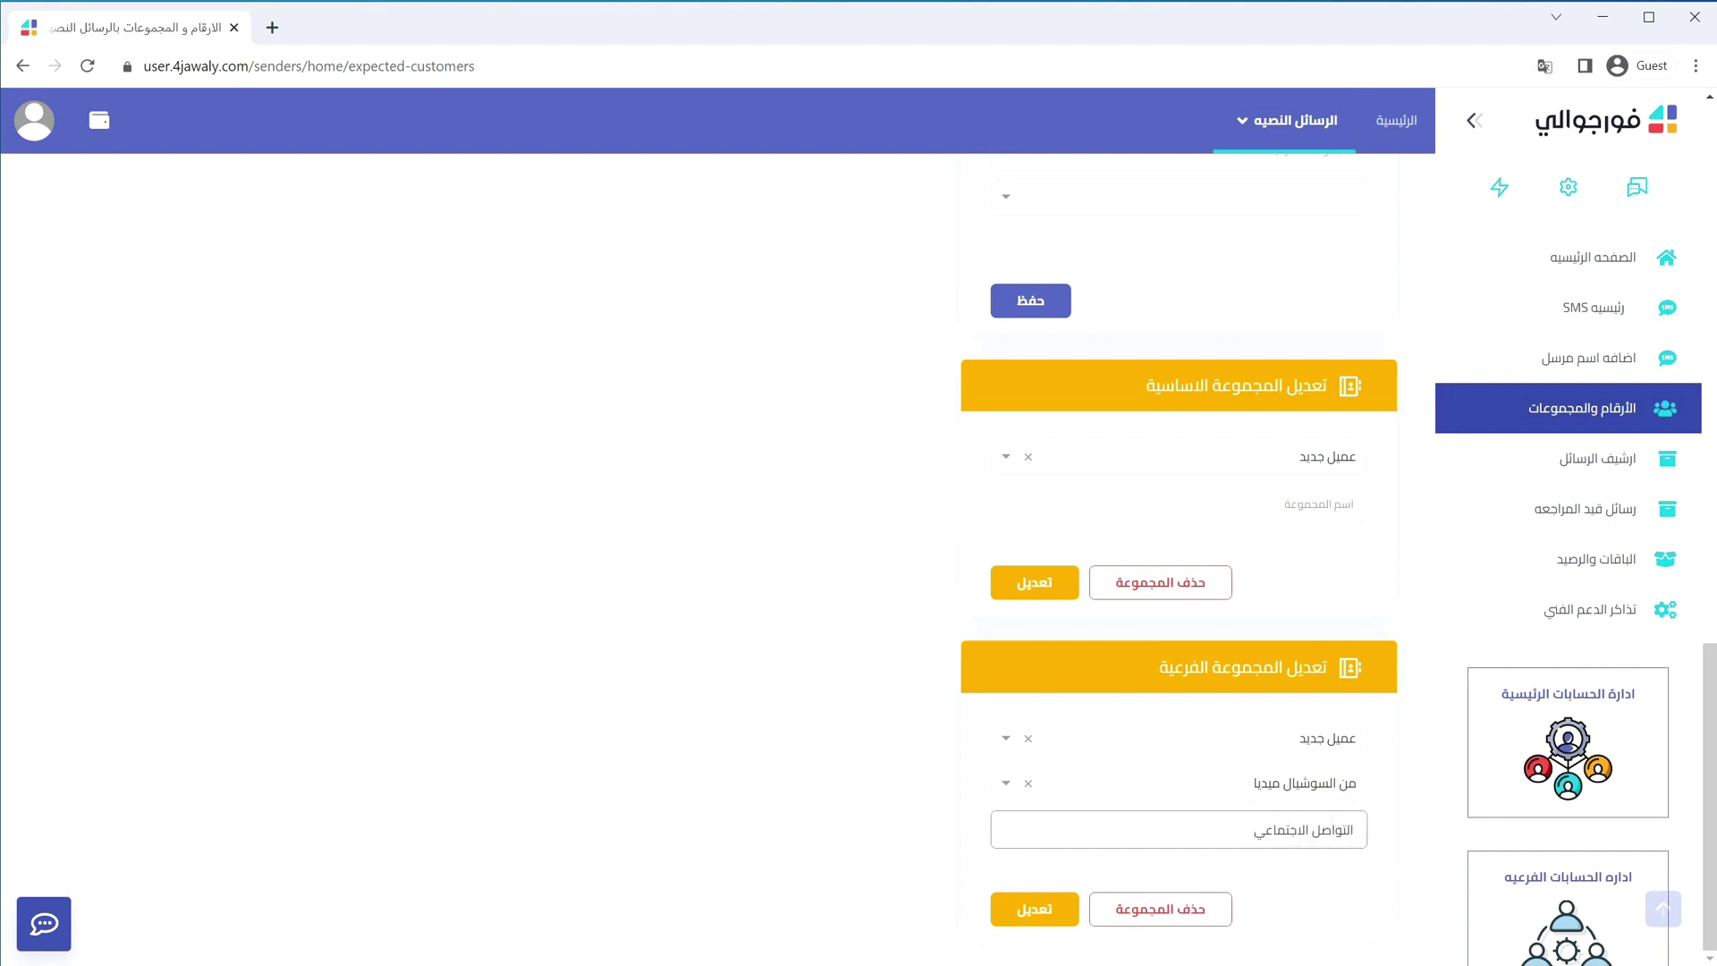
{"action": "left_click", "coordinate": [1056, 914]}
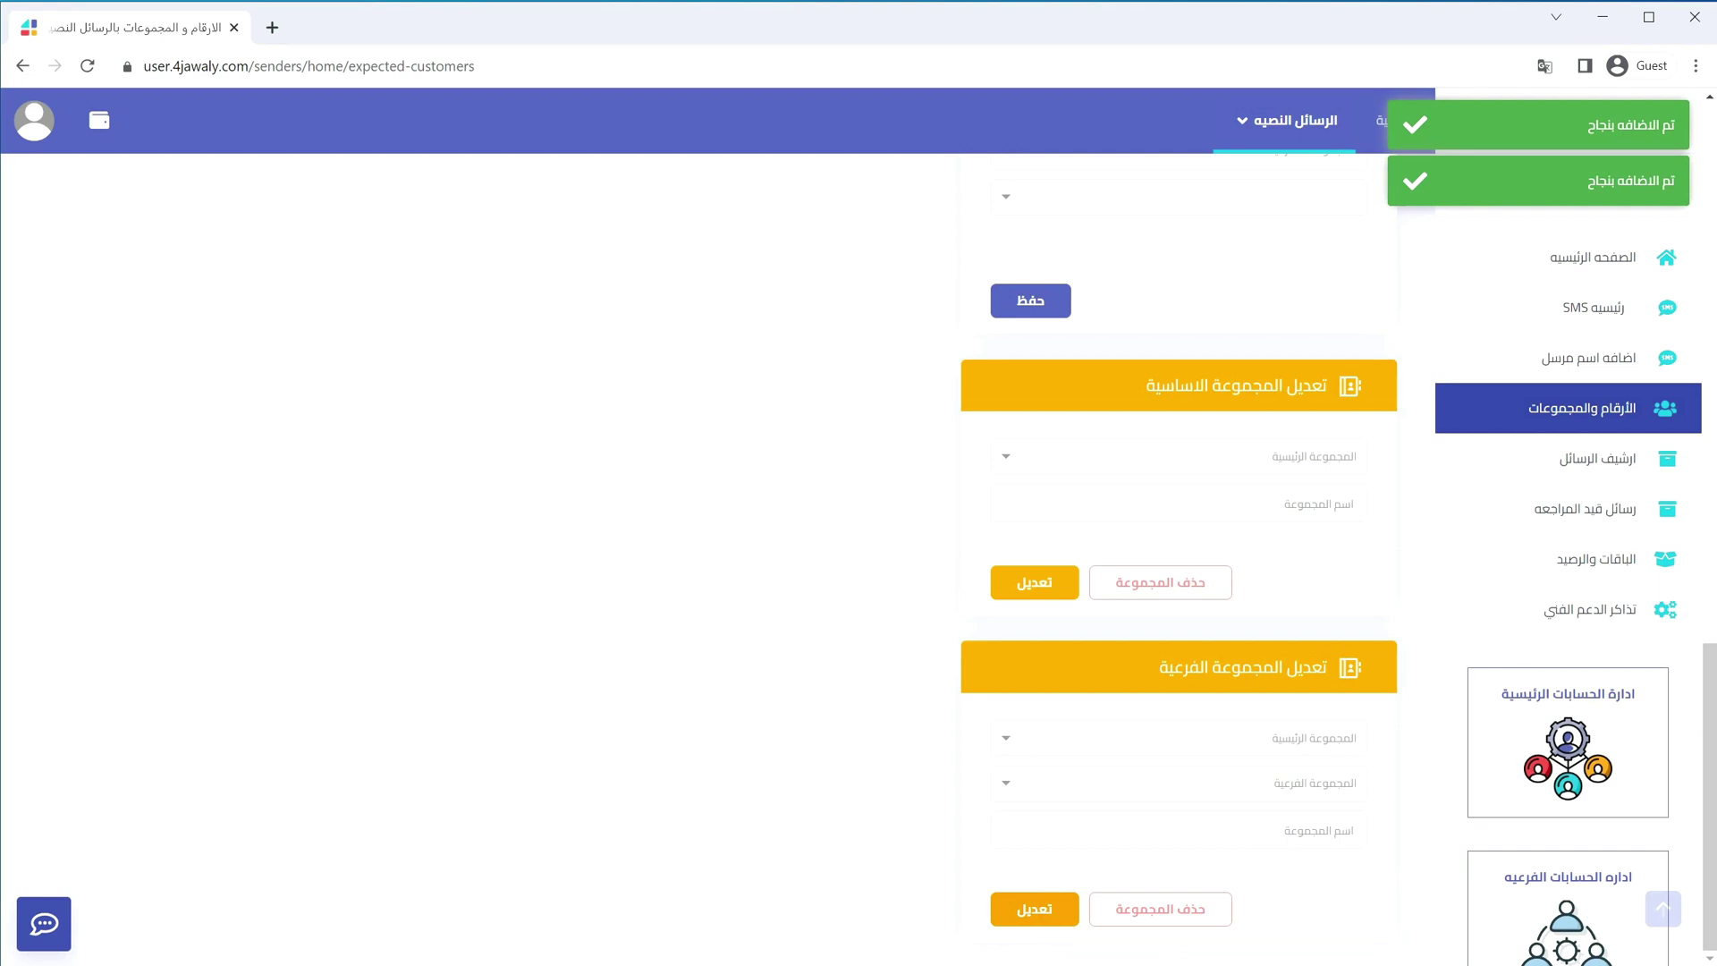
Step: Delete the subgroup التواصل الاجتماعي from the main group عميل جديد
{"action": "left_click", "coordinate": [1229, 739]}
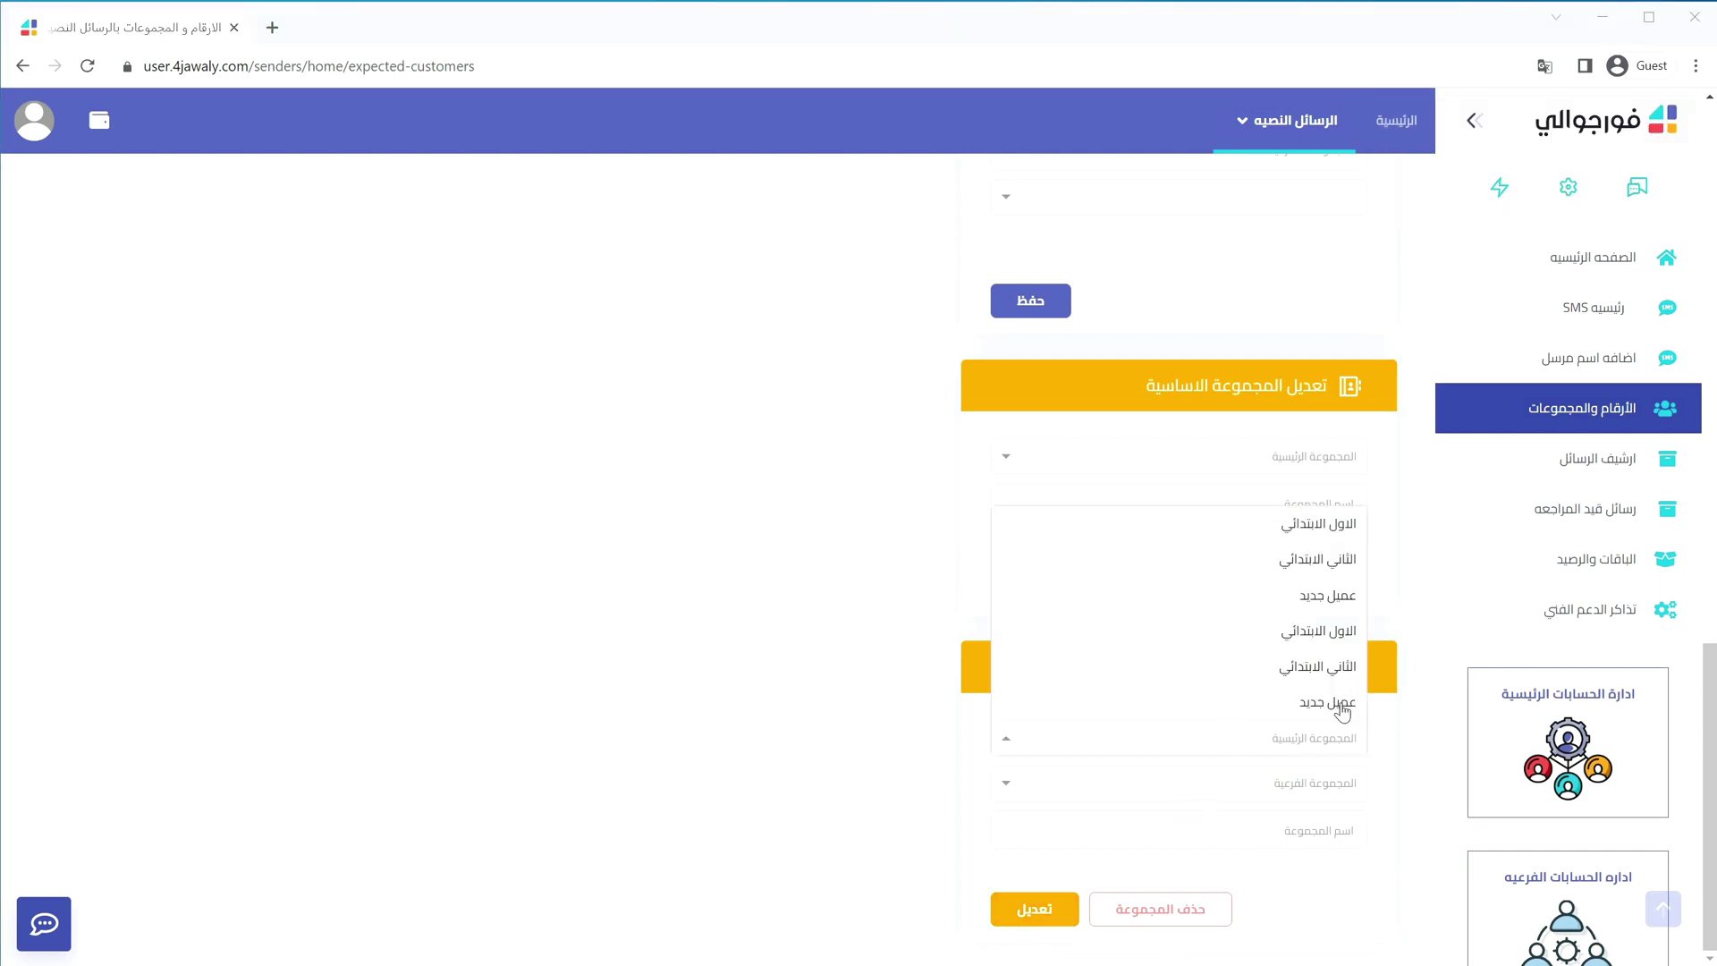
{"action": "left_click", "coordinate": [1336, 703]}
{"action": "left_click", "coordinate": [1350, 783]}
{"action": "left_click", "coordinate": [1348, 823]}
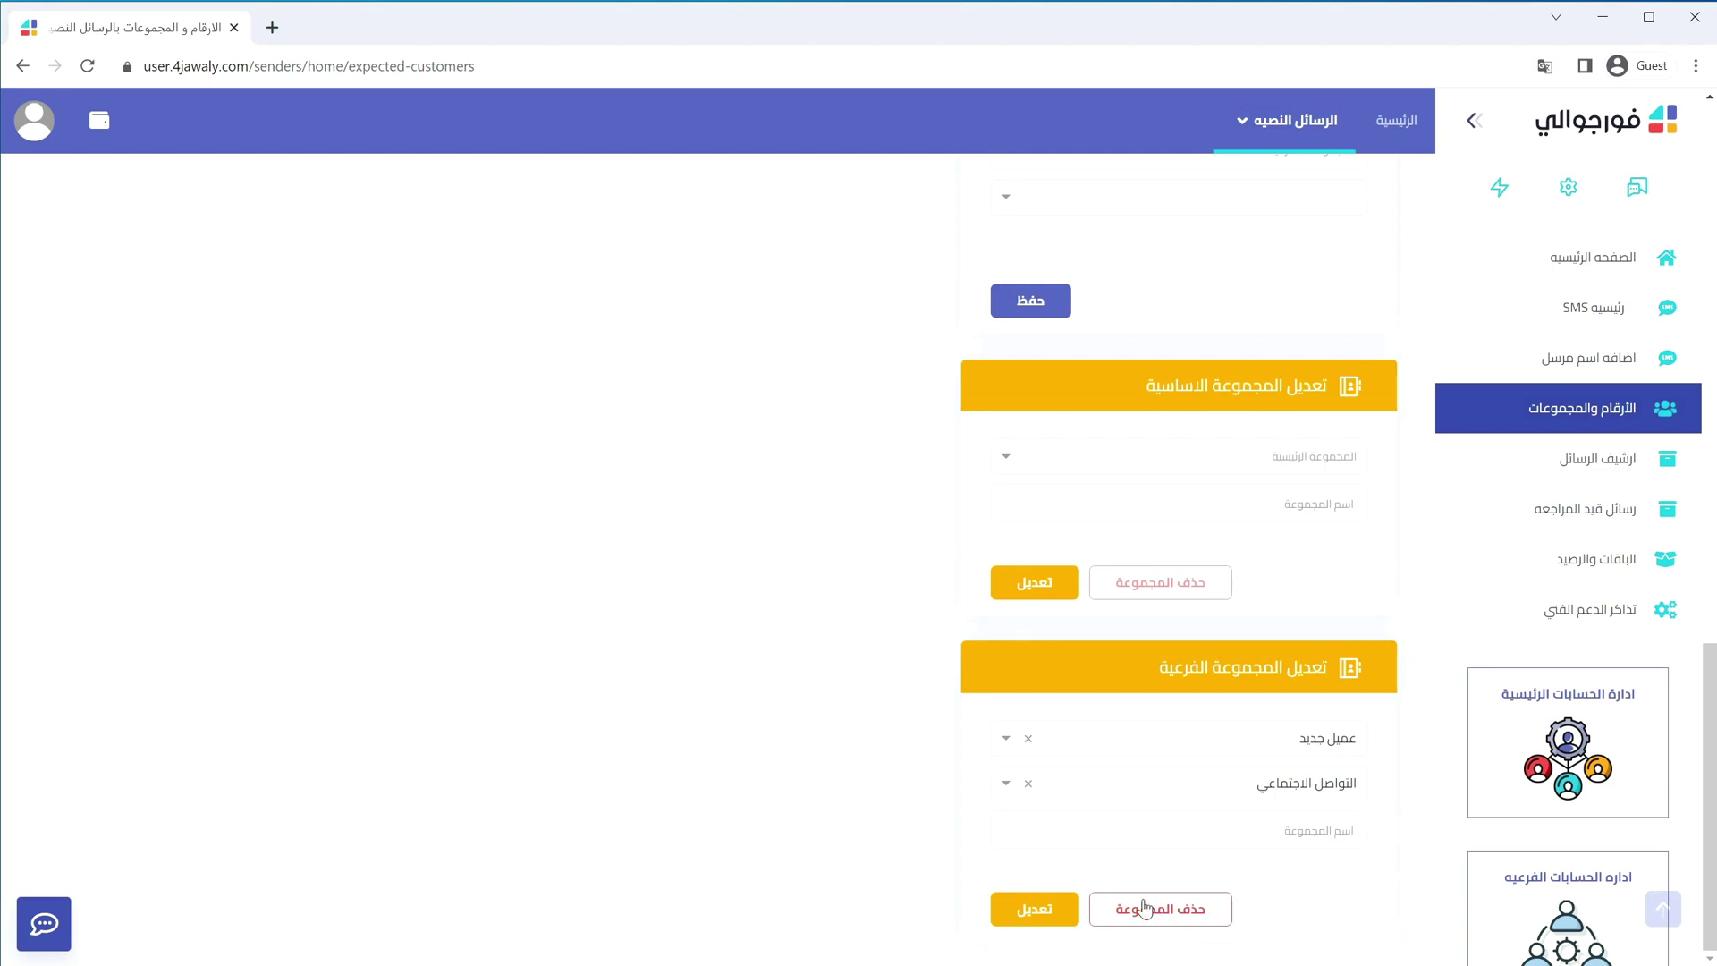
{"action": "left_click", "coordinate": [1204, 917]}
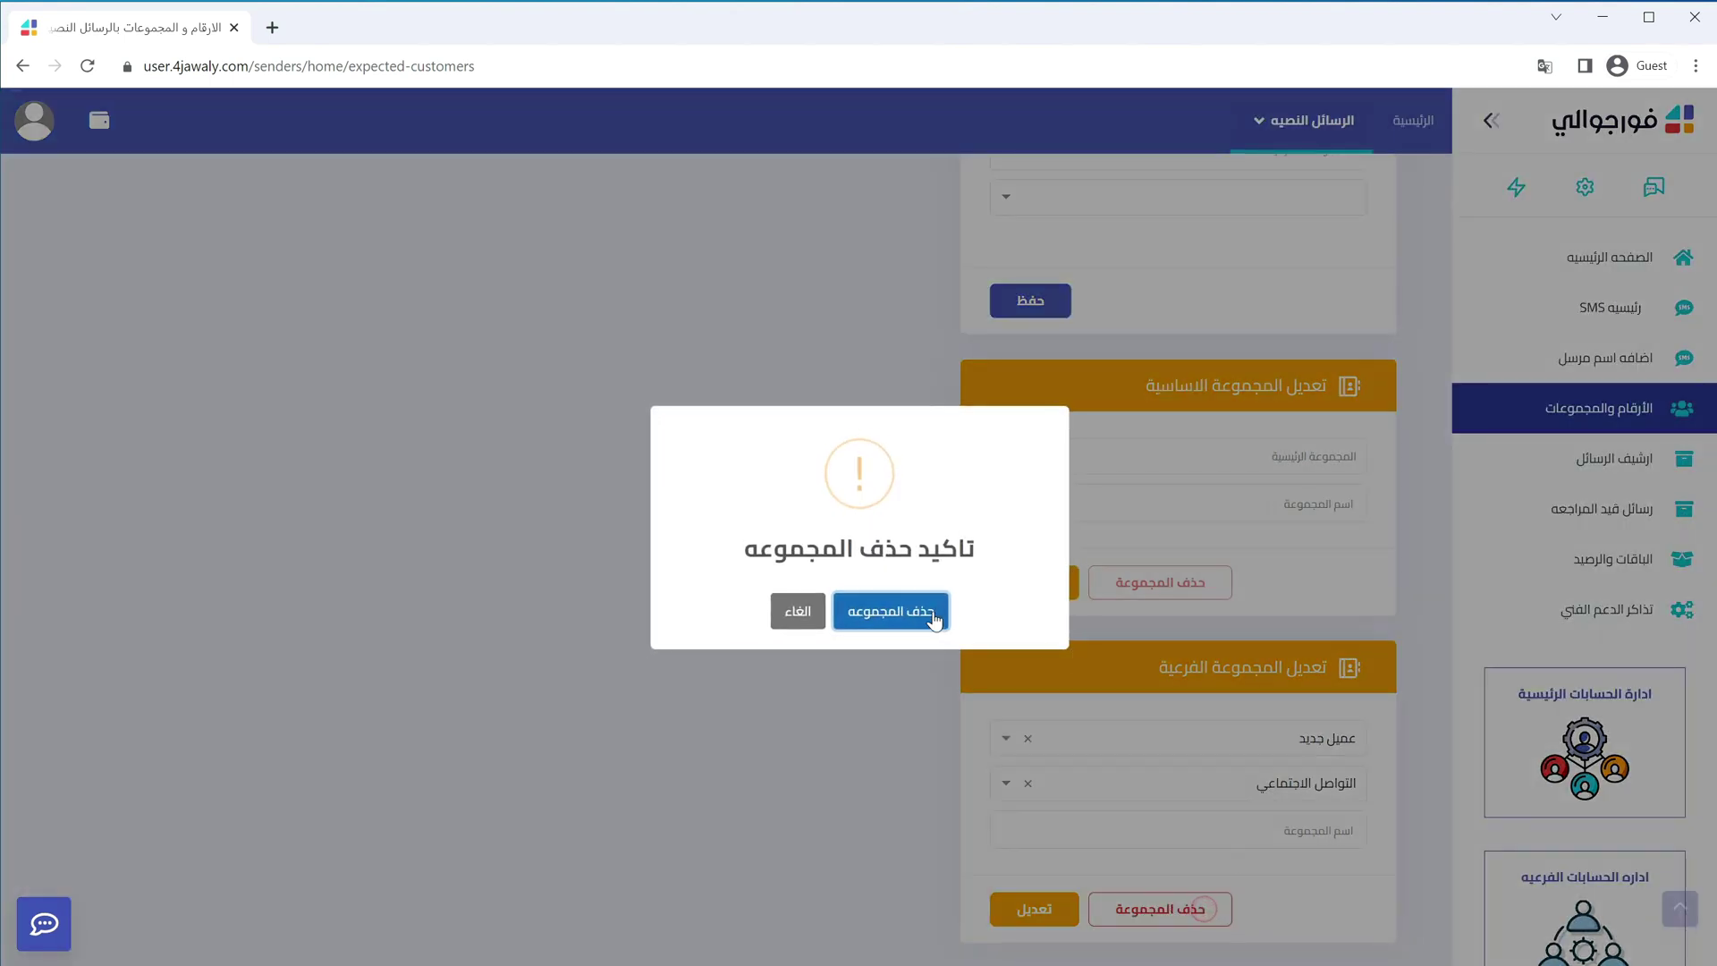